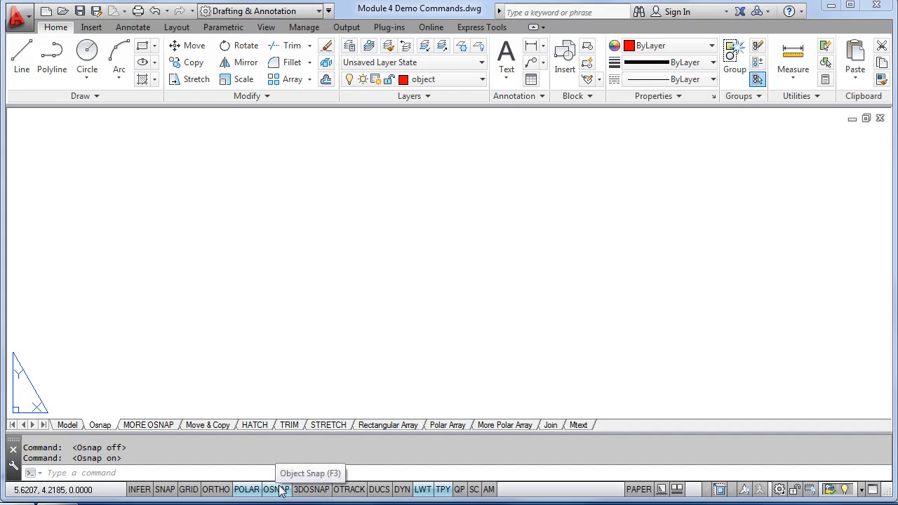
Enable the Midpoint and Intersection object snap modes in addition to Endpoint in the drafting settings
{"action": "right_click", "coordinate": [279, 489]}
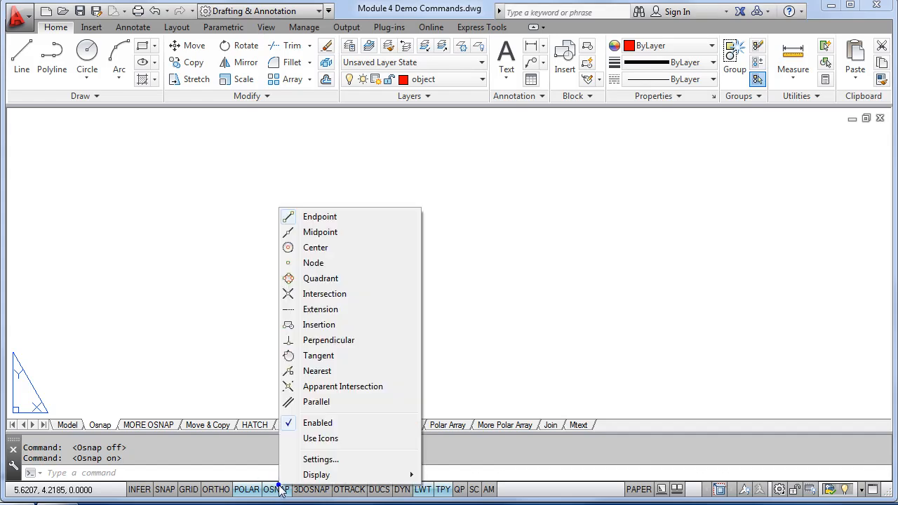
{"action": "left_click", "coordinate": [331, 459]}
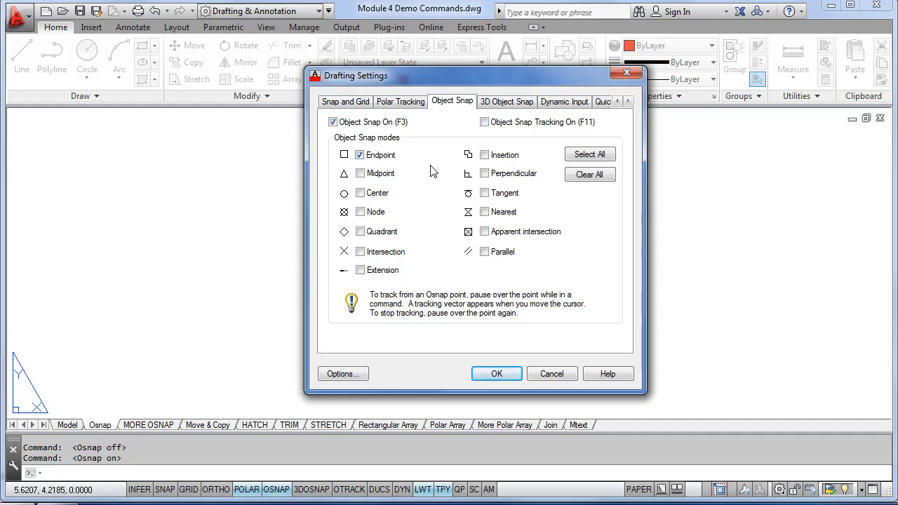
{"action": "mouse_move", "coordinate": [389, 164]}
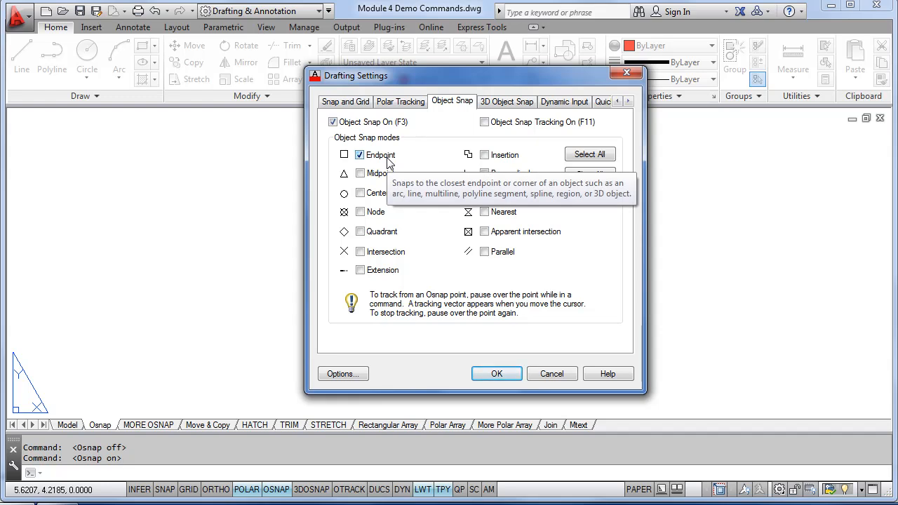
{"action": "mouse_move", "coordinate": [391, 180]}
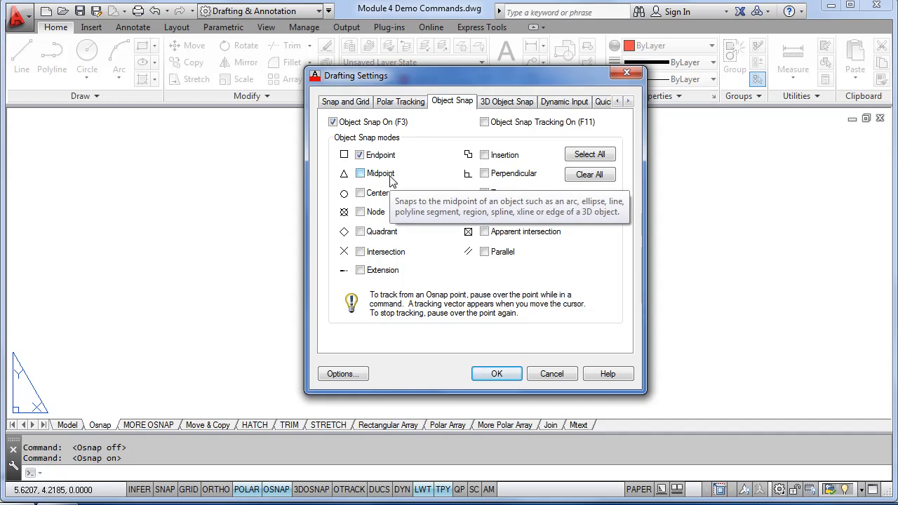
{"action": "mouse_move", "coordinate": [386, 201]}
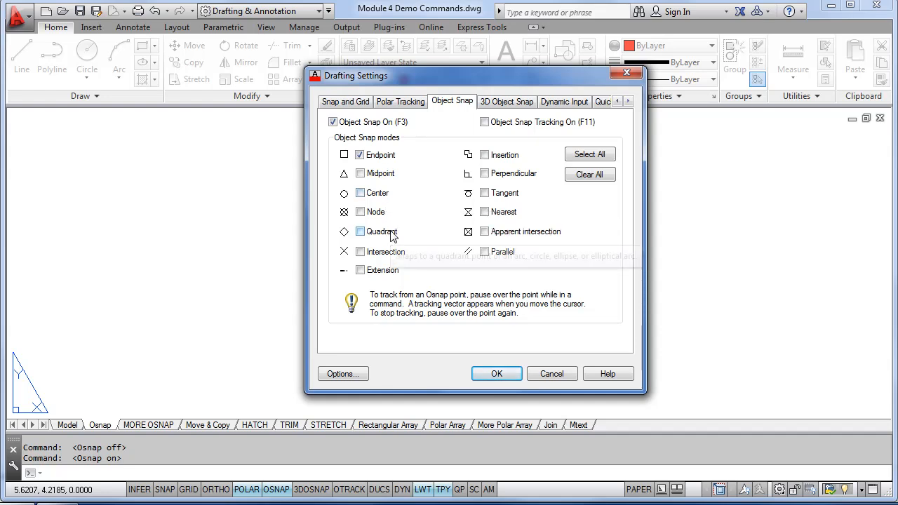
{"action": "mouse_move", "coordinate": [391, 236]}
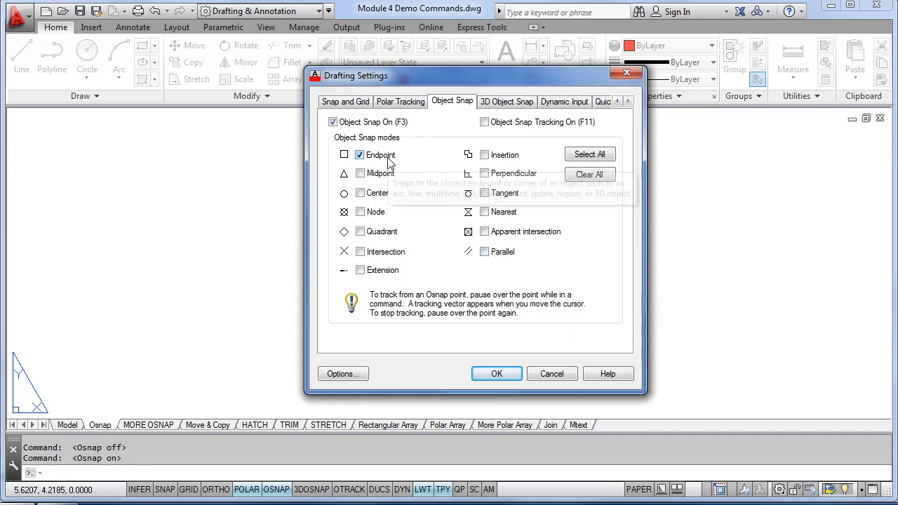
{"action": "left_click", "coordinate": [362, 175]}
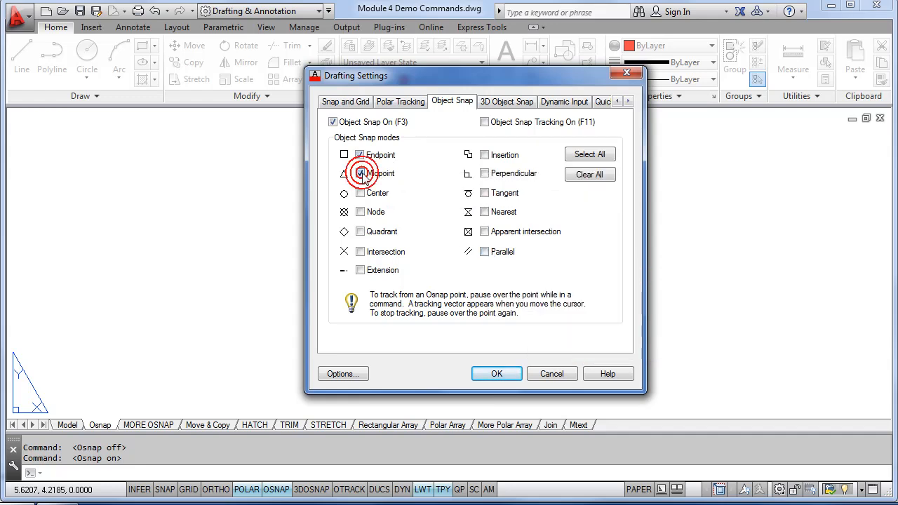
{"action": "left_click", "coordinate": [361, 252]}
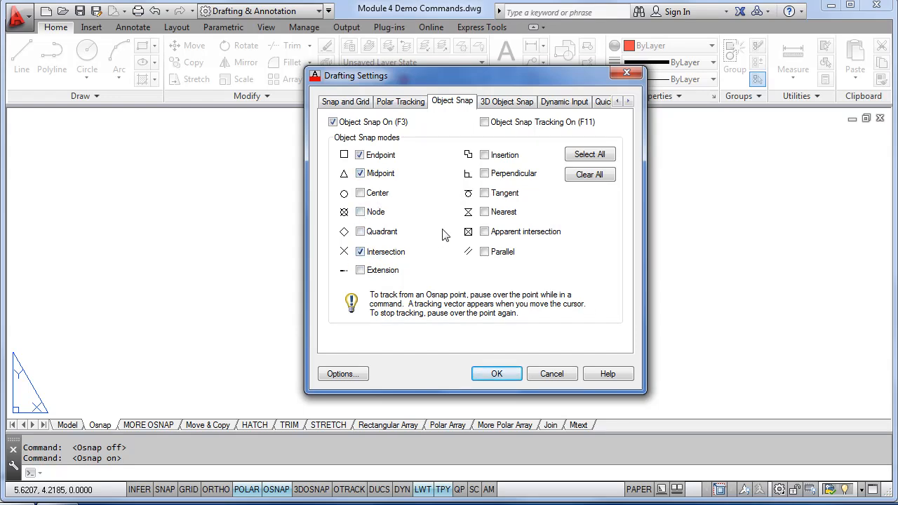
{"action": "left_click", "coordinate": [497, 374]}
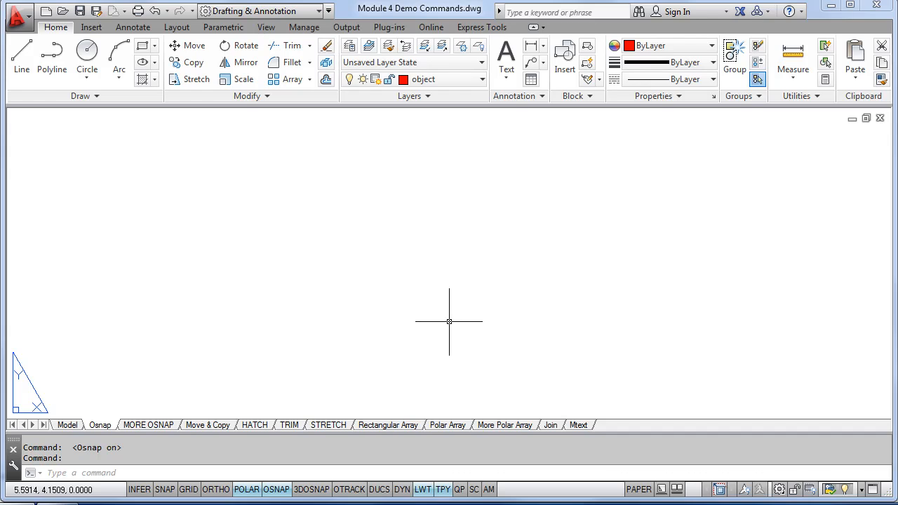
Draw a closed diamond of four lines connecting the midpoints of the large rectangle's sides on the OSNAP sheet
{"action": "scroll", "coordinate": [449, 321], "scroll_direction": "down", "scroll_amount": 3}
{"action": "scroll", "coordinate": [395, 316], "scroll_direction": "up", "scroll_amount": 5}
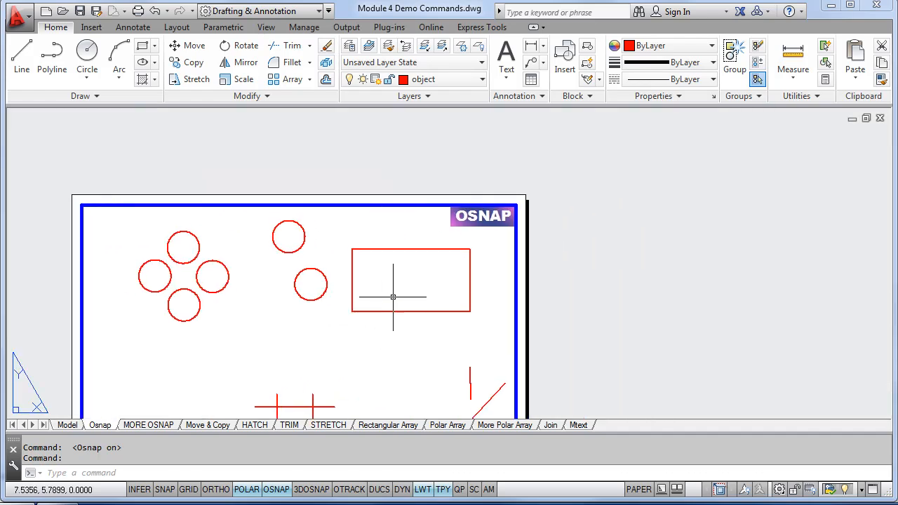
{"action": "scroll", "coordinate": [397, 291], "scroll_direction": "up", "scroll_amount": 2}
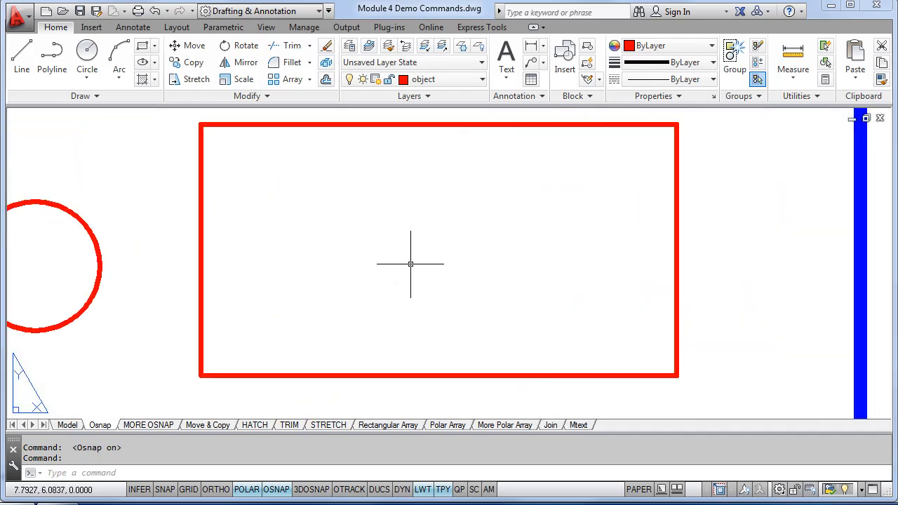
{"action": "left_click", "coordinate": [28, 63]}
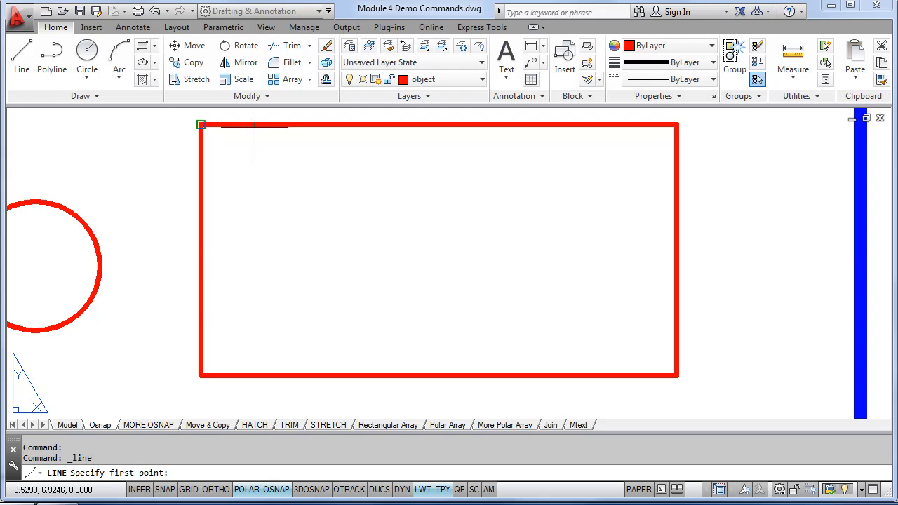
{"action": "left_click", "coordinate": [458, 127]}
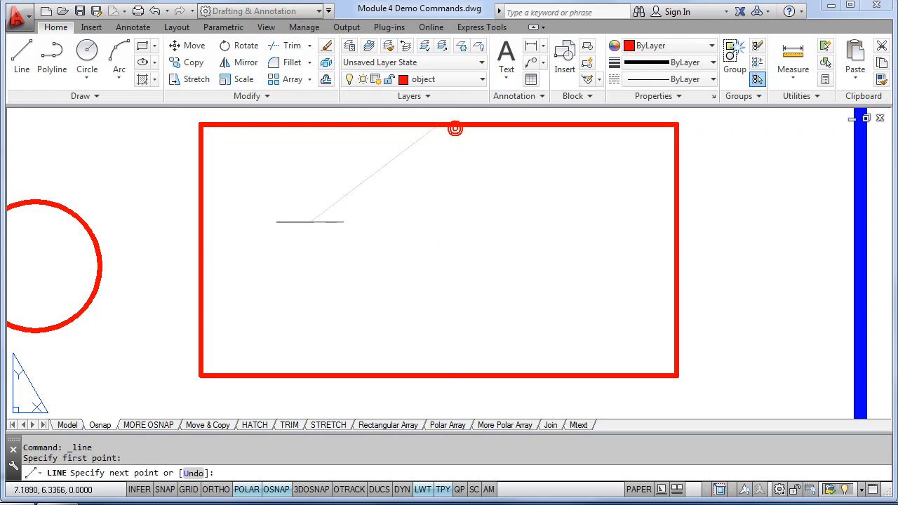
{"action": "left_click", "coordinate": [208, 231]}
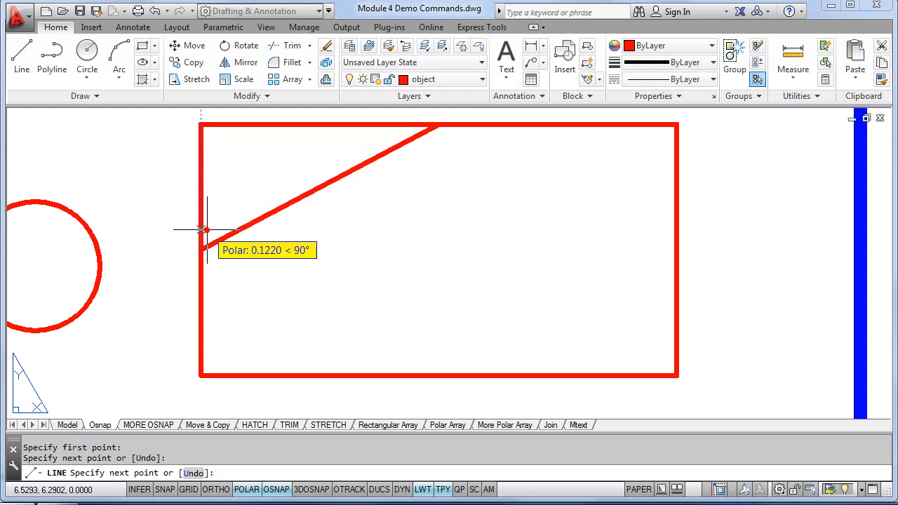
{"action": "left_click", "coordinate": [385, 376]}
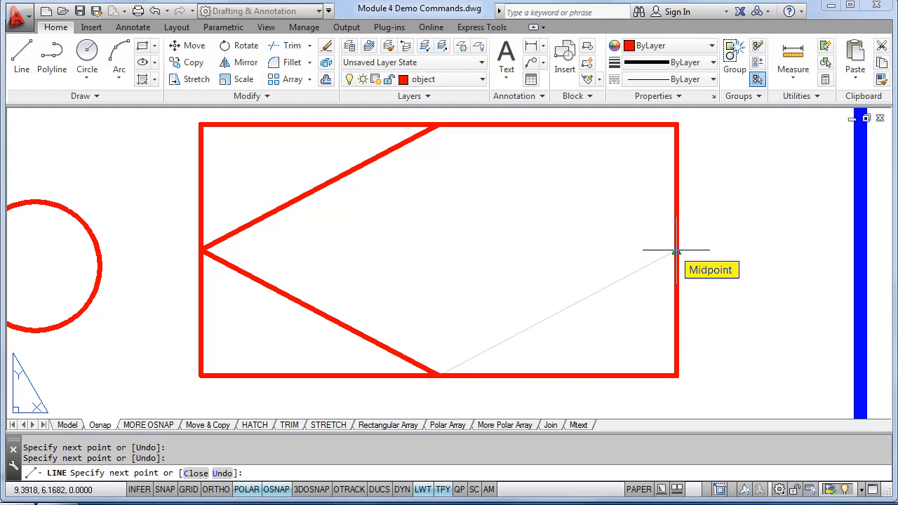
{"action": "left_click", "coordinate": [674, 285]}
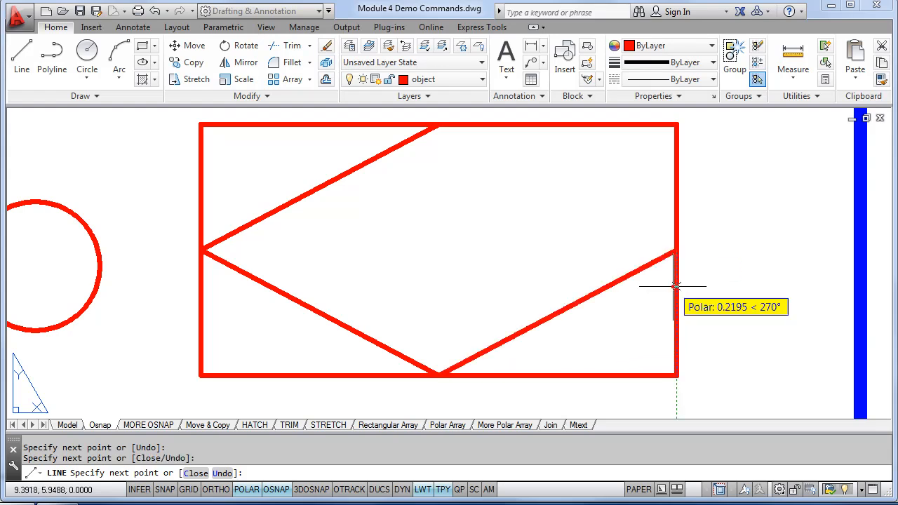
{"action": "left_click", "coordinate": [480, 128]}
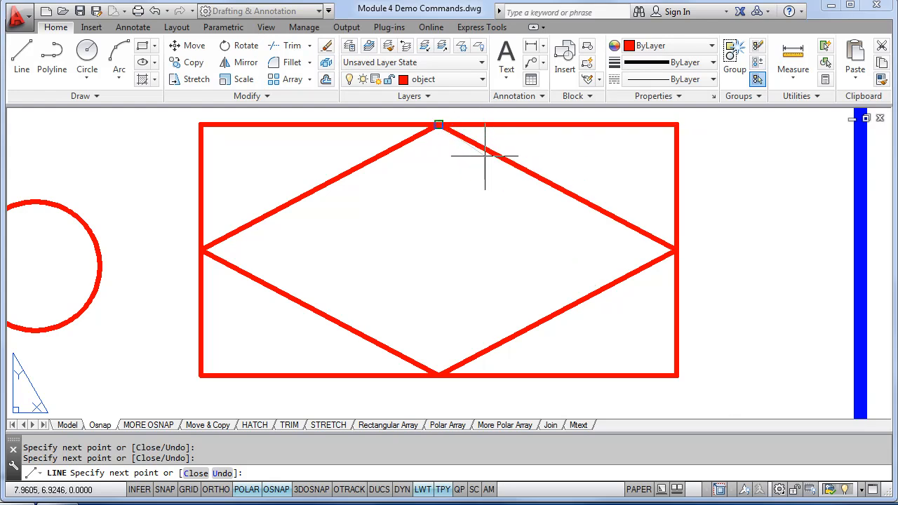
{"action": "key", "text": "Return"}
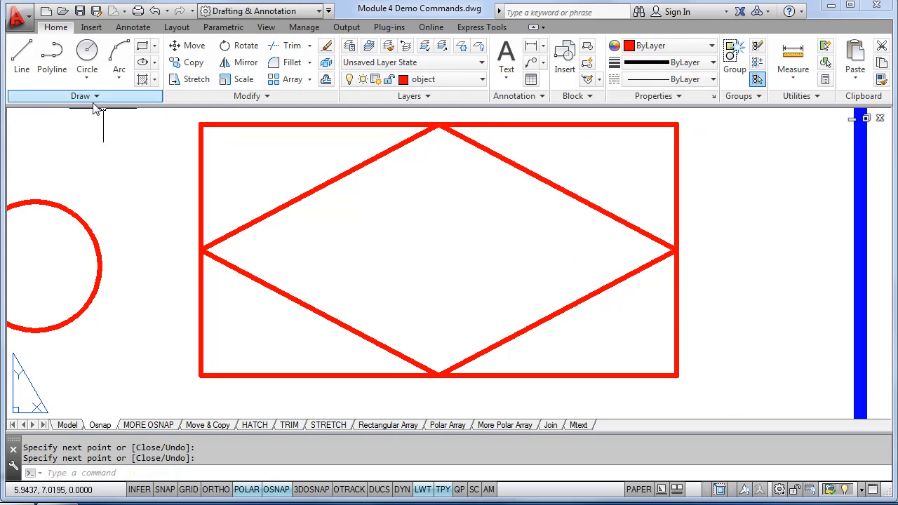
Draw an inner rectangle of four lines connecting the midpoints of the diamond's sides
{"action": "left_click", "coordinate": [21, 58]}
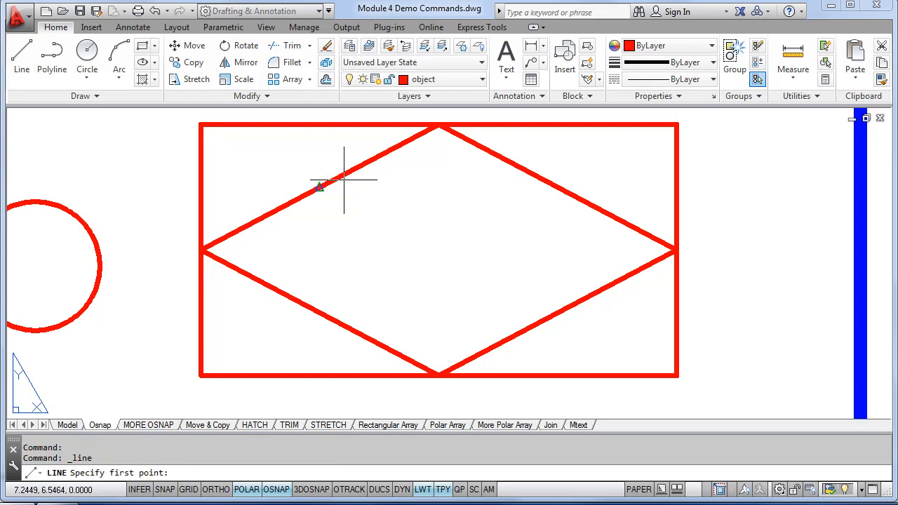
{"action": "left_click", "coordinate": [319, 184]}
{"action": "left_click", "coordinate": [345, 313]}
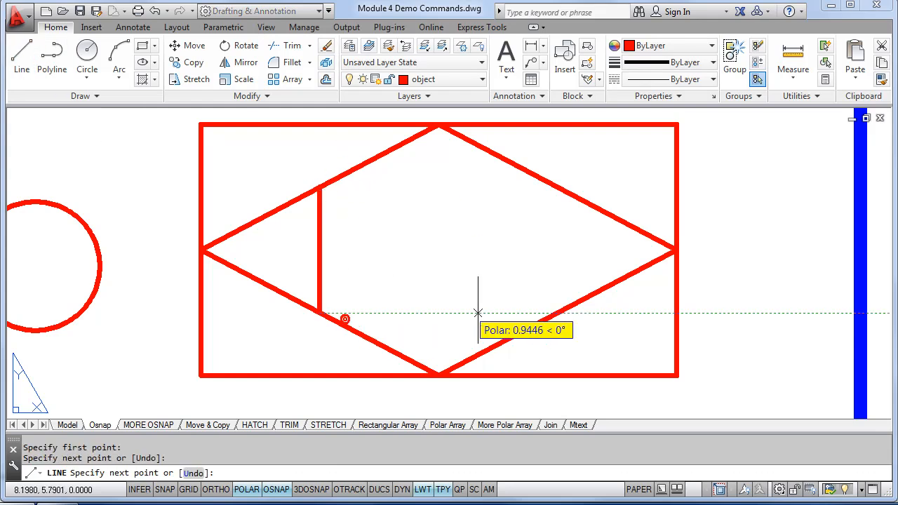
{"action": "left_click", "coordinate": [555, 312]}
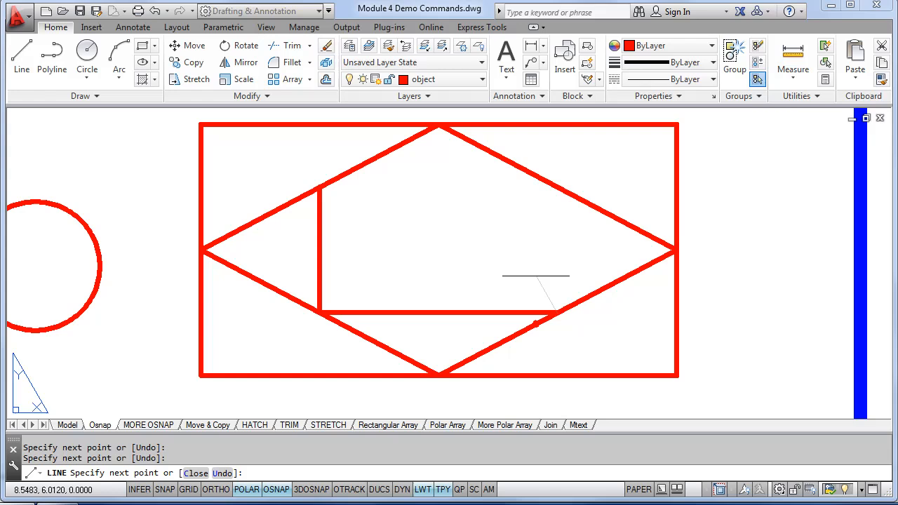
{"action": "left_click", "coordinate": [535, 180]}
{"action": "left_click", "coordinate": [367, 163]}
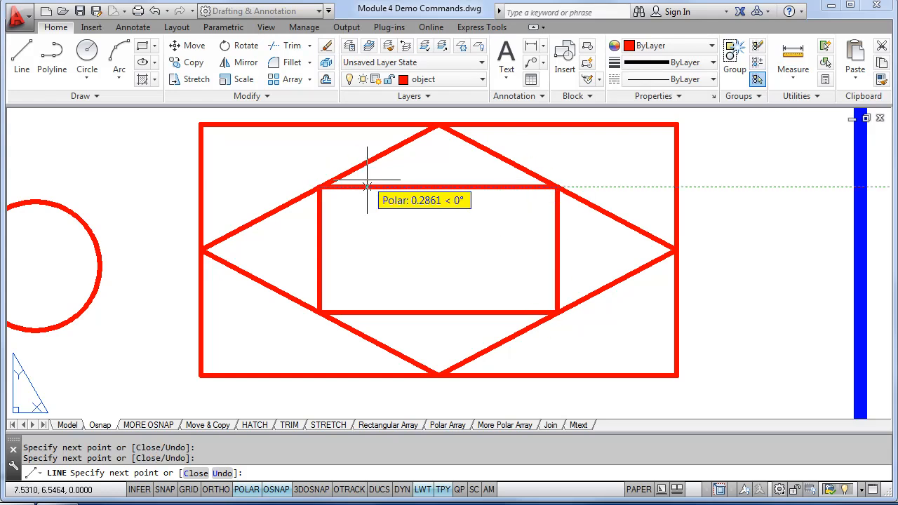
{"action": "key", "text": "Return"}
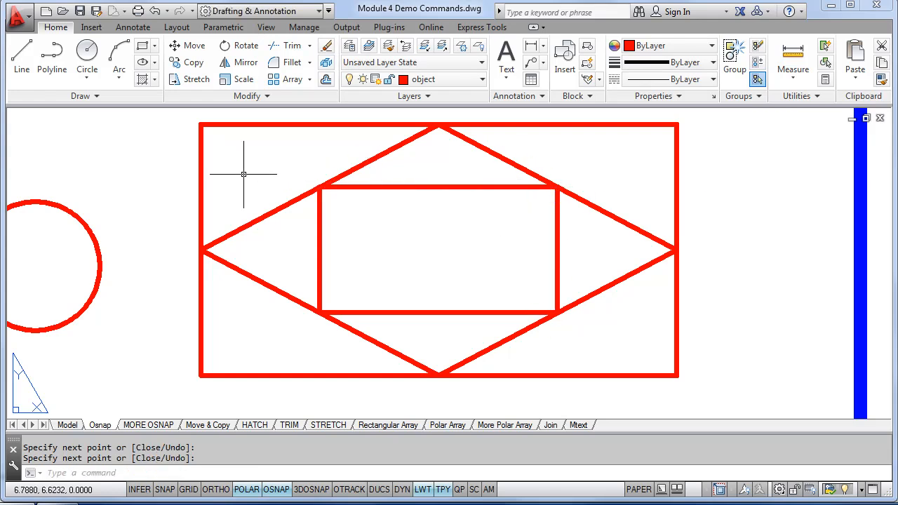
Draw a 2-Point circle between the midpoints of the inner rectangle's upper and lower sides
{"action": "left_click", "coordinate": [87, 56]}
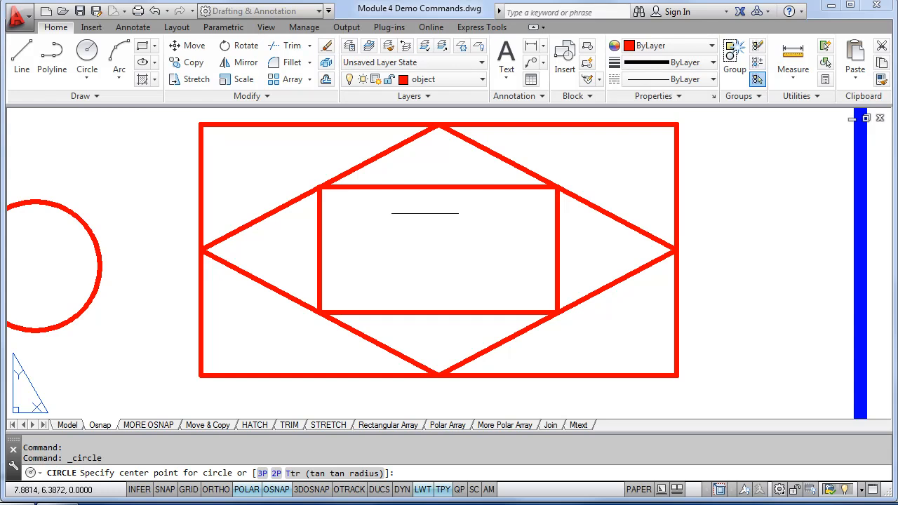
{"action": "left_click", "coordinate": [93, 81]}
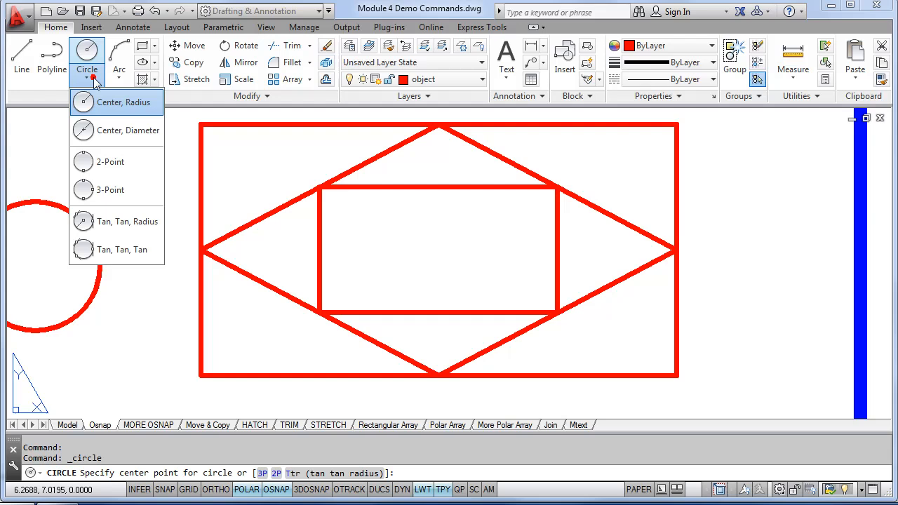
{"action": "left_click", "coordinate": [109, 162]}
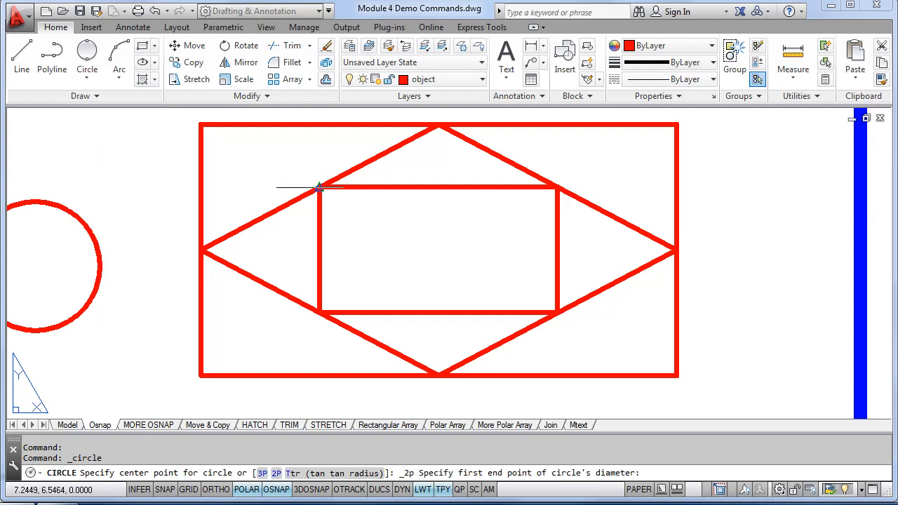
{"action": "left_click", "coordinate": [438, 188]}
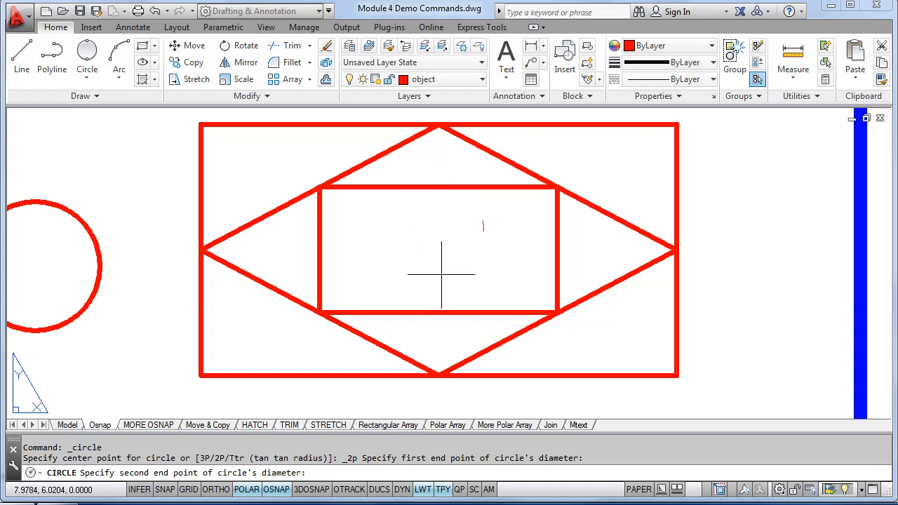
{"action": "left_click", "coordinate": [439, 312]}
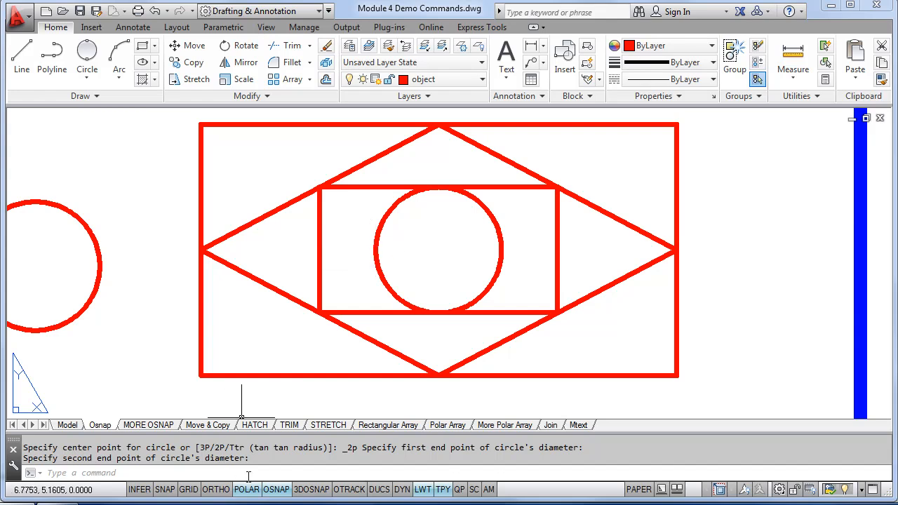
Enable Center and Quadrant snaps and draw a 2-Point circle from the midpoint of the inner rectangle's left side to the central circle's left quadrant
{"action": "right_click", "coordinate": [277, 490]}
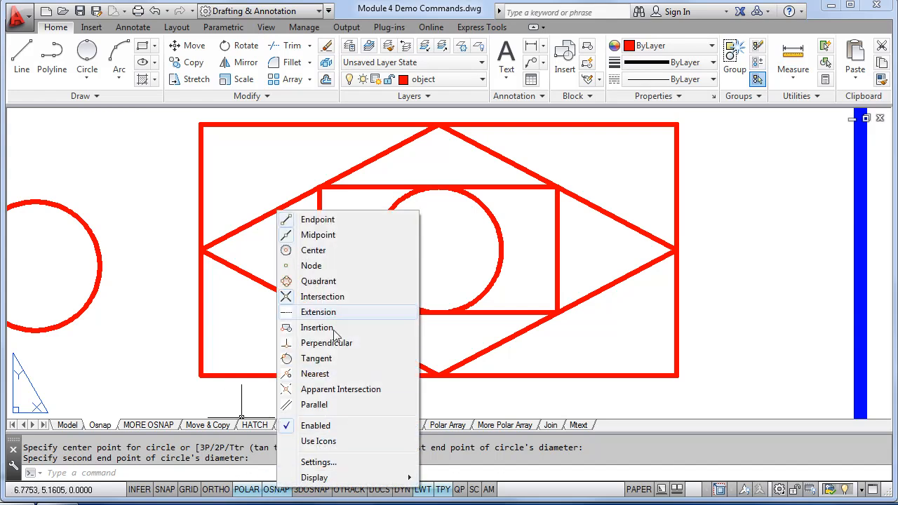
{"action": "left_click", "coordinate": [299, 251]}
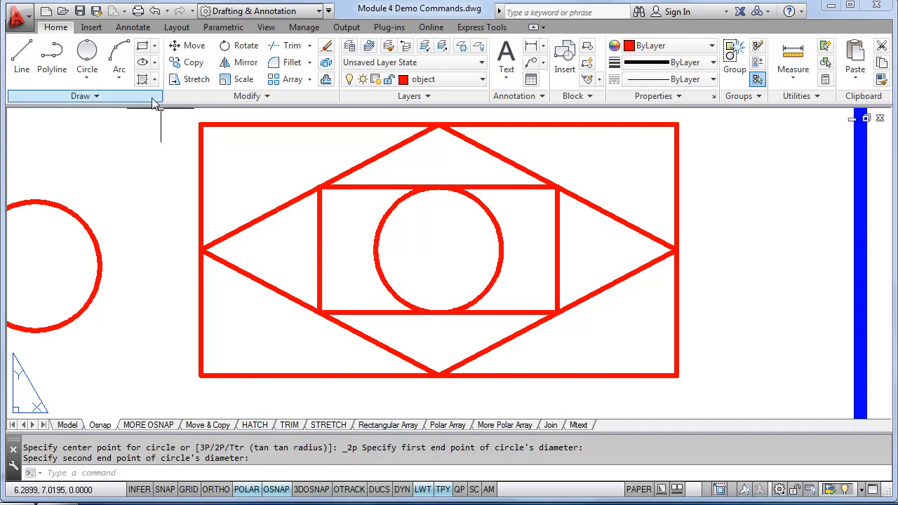
{"action": "left_click", "coordinate": [87, 52]}
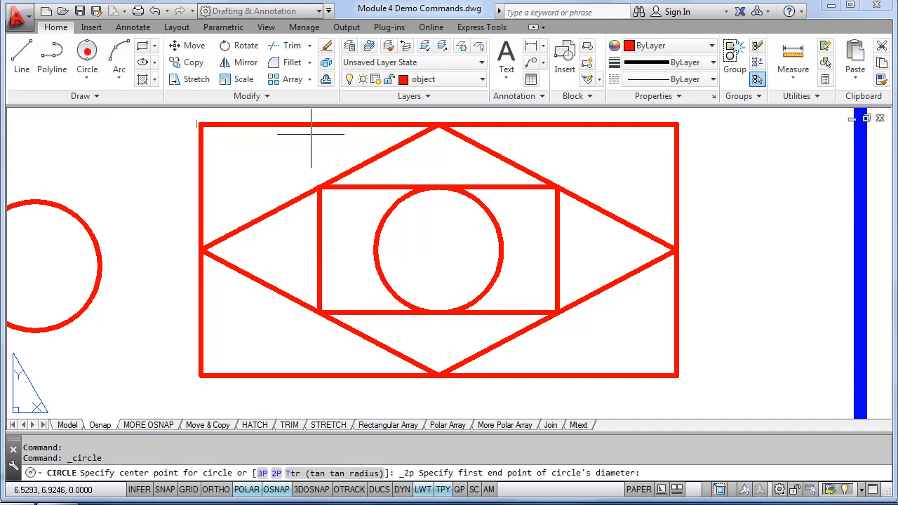
{"action": "left_click", "coordinate": [319, 250]}
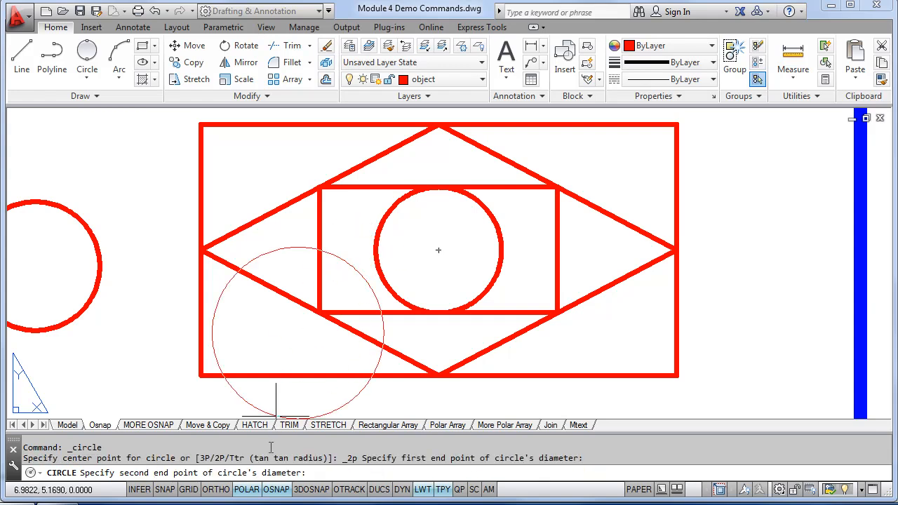
{"action": "right_click", "coordinate": [284, 493]}
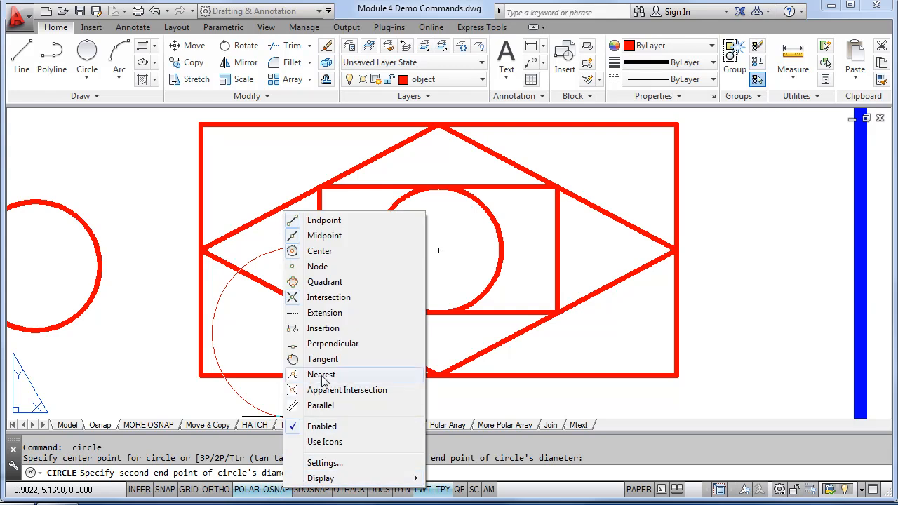
{"action": "left_click", "coordinate": [321, 281]}
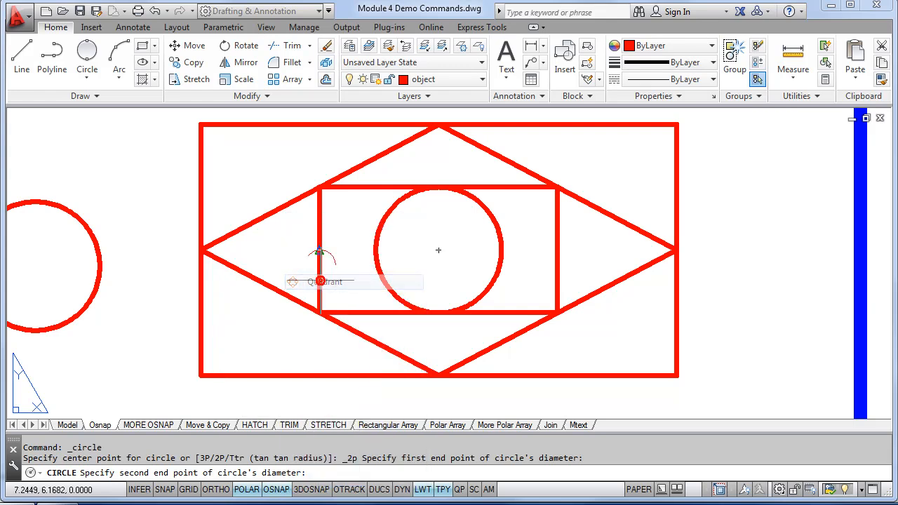
{"action": "left_click", "coordinate": [376, 250]}
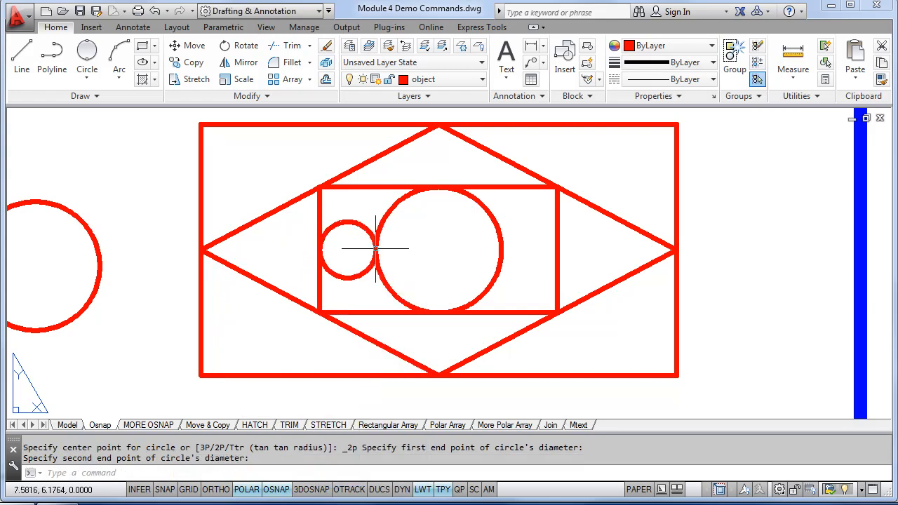
Draw a 2-Point circle from the central circle's right quadrant to the midpoint of the inner rectangle's right side
{"action": "left_click", "coordinate": [87, 54]}
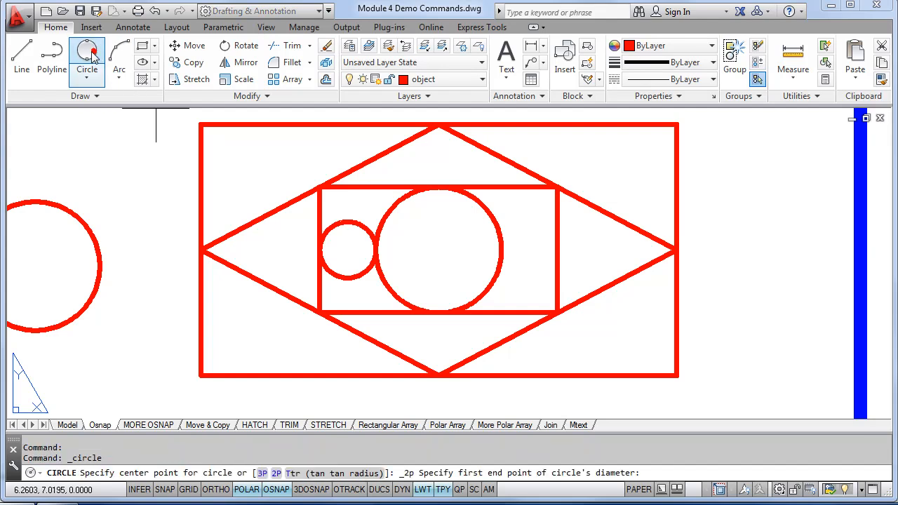
{"action": "left_click", "coordinate": [500, 250]}
{"action": "left_click", "coordinate": [557, 250]}
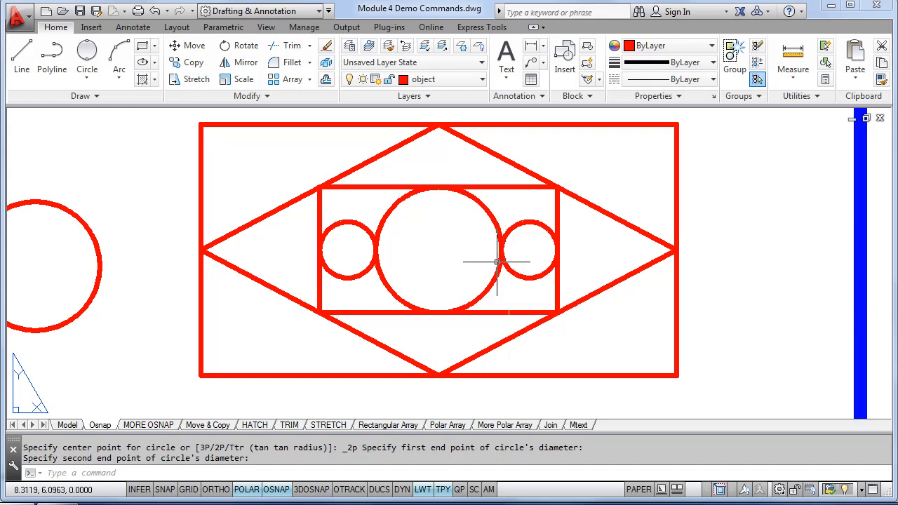
Draw a line tangent to the right sides of the two separate circles beside the rectangle, using Tangent snap overrides at both ends
{"action": "mouse_move", "coordinate": [467, 299]}
{"action": "middle_mouse_down"}
{"action": "mouse_move", "coordinate": [429, 260]}
{"action": "mouse_move", "coordinate": [412, 317]}
{"action": "middle_mouse_up"}
{"action": "scroll", "coordinate": [413, 317], "scroll_direction": "up", "scroll_amount": 2}
{"action": "middle_click_drag", "start_coordinate": [321, 279], "coordinate": [484, 241]}
{"action": "scroll", "coordinate": [484, 242], "scroll_direction": "down", "scroll_amount": 2}
{"action": "middle_click_drag", "start_coordinate": [240, 275], "coordinate": [430, 290]}
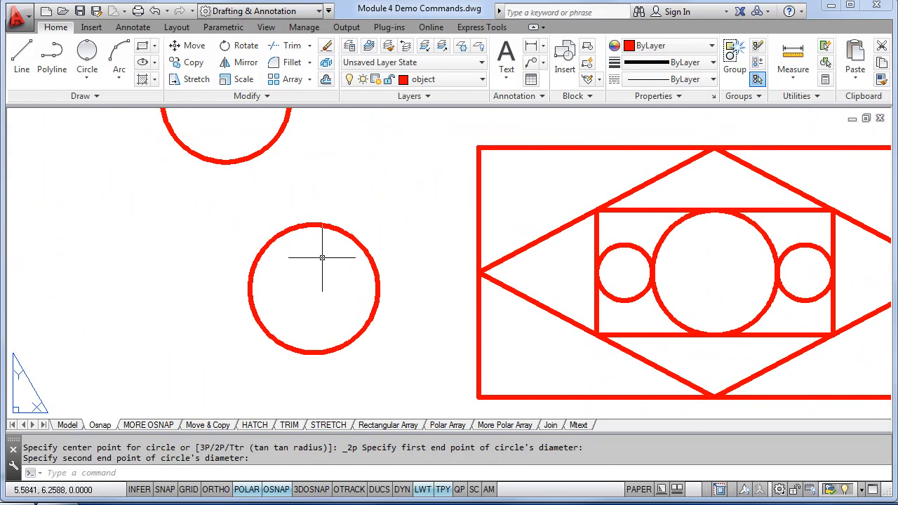
{"action": "middle_click_drag", "start_coordinate": [322, 258], "coordinate": [409, 331]}
{"action": "middle_click_drag", "start_coordinate": [356, 293], "coordinate": [339, 273]}
{"action": "scroll", "coordinate": [339, 273], "scroll_direction": "down", "scroll_amount": 2}
{"action": "scroll", "coordinate": [345, 254], "scroll_direction": "up", "scroll_amount": 2}
{"action": "scroll", "coordinate": [346, 256], "scroll_direction": "down", "scroll_amount": 2}
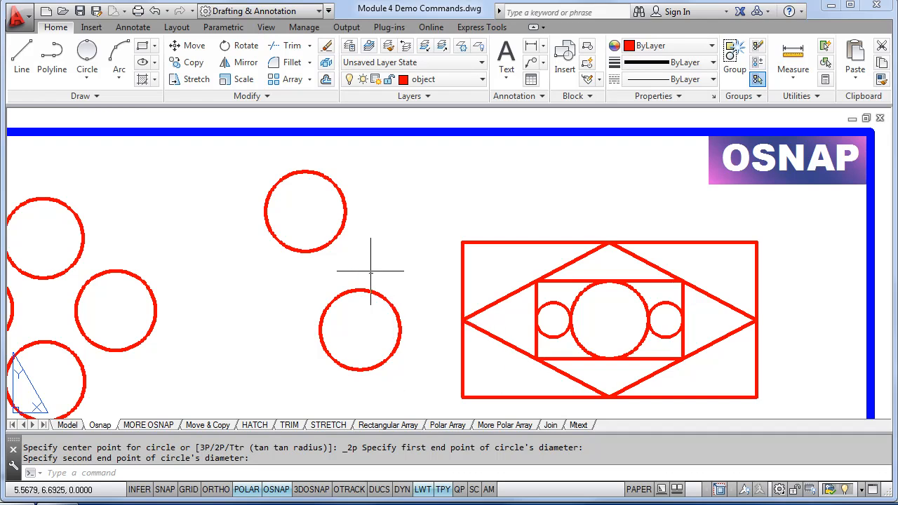
{"action": "left_click", "coordinate": [15, 49]}
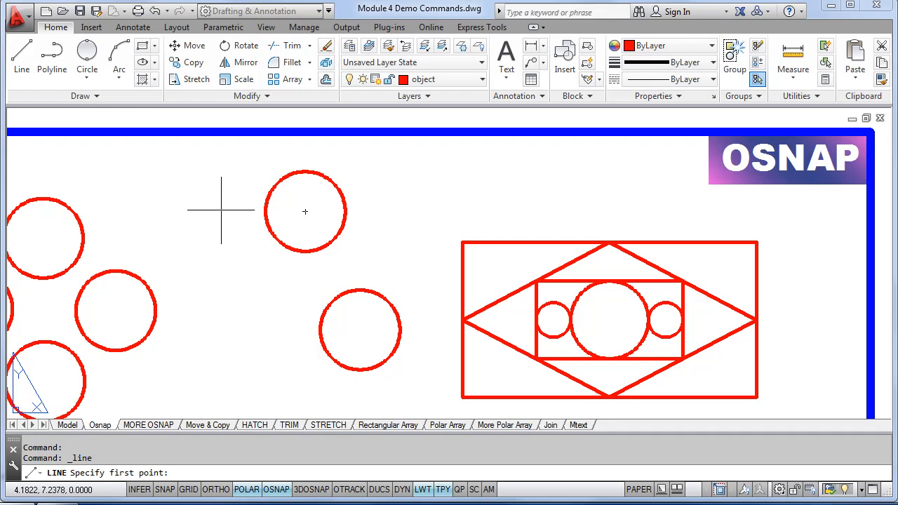
{"action": "key", "text": "F8"}
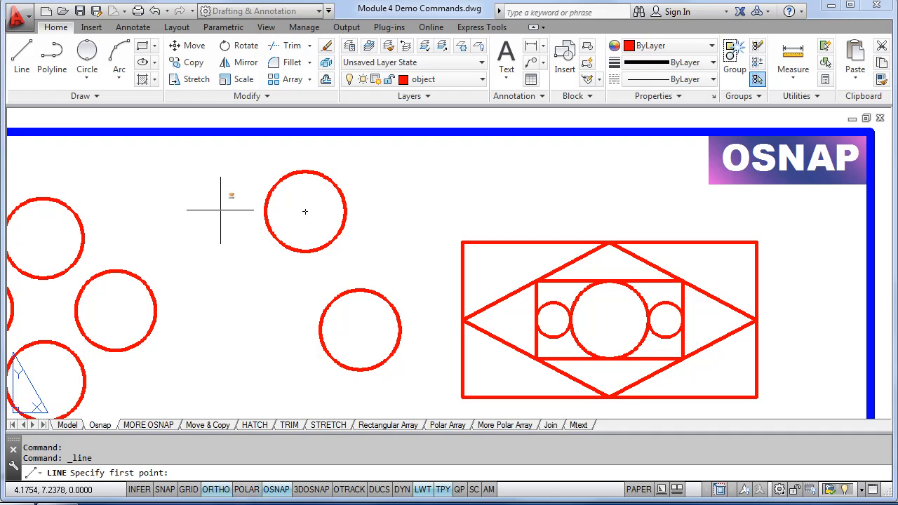
{"action": "right_click", "coordinate": [220, 210], "text": "shift"}
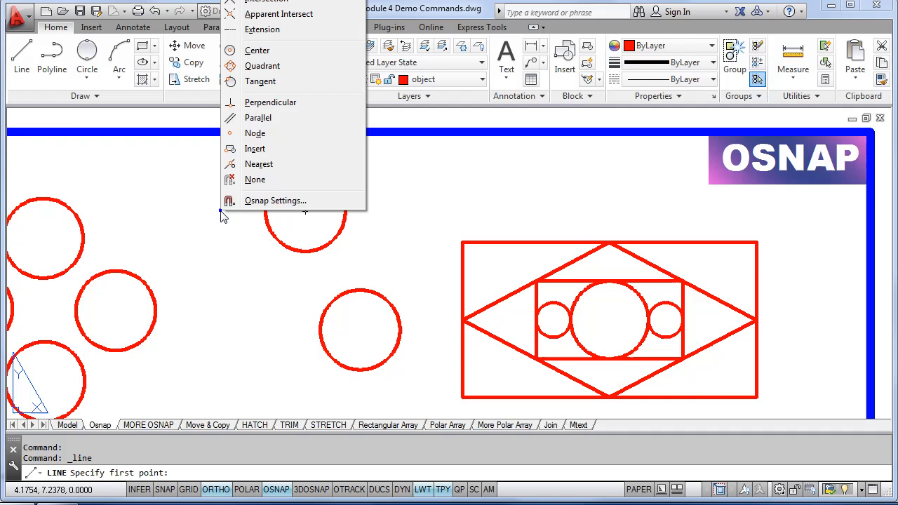
{"action": "left_click", "coordinate": [259, 83]}
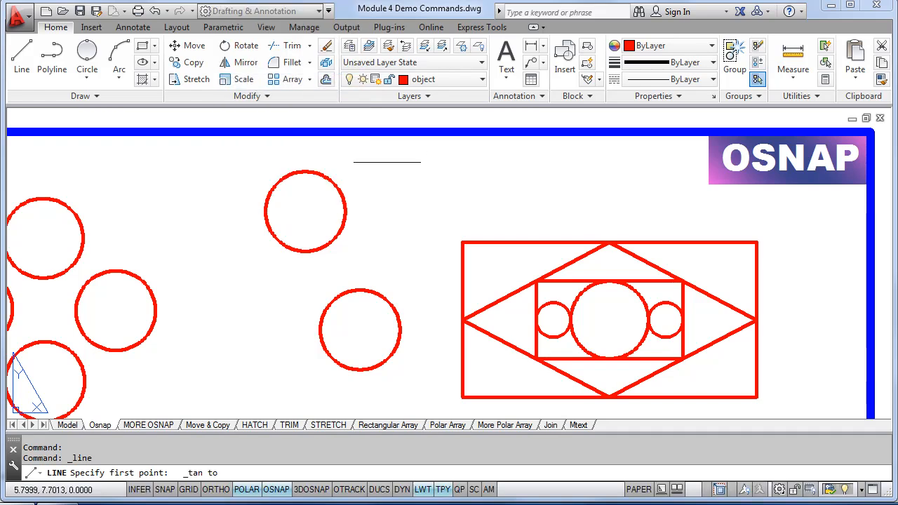
{"action": "left_click", "coordinate": [343, 190]}
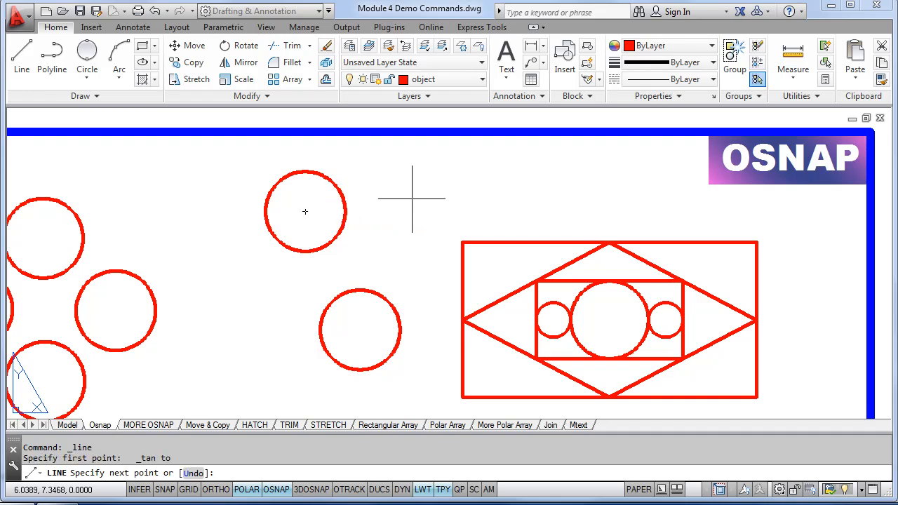
{"action": "right_click", "coordinate": [398, 293], "text": "shift"}
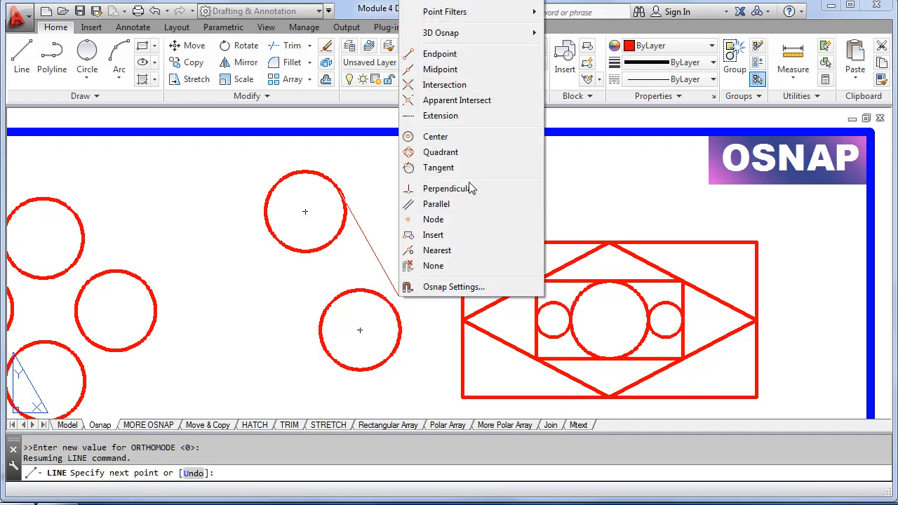
{"action": "left_click", "coordinate": [450, 169]}
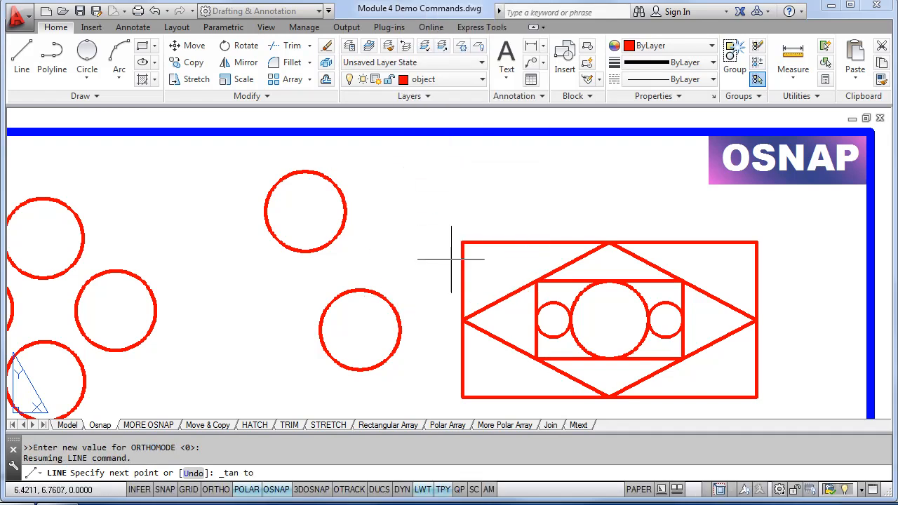
{"action": "left_click", "coordinate": [398, 321]}
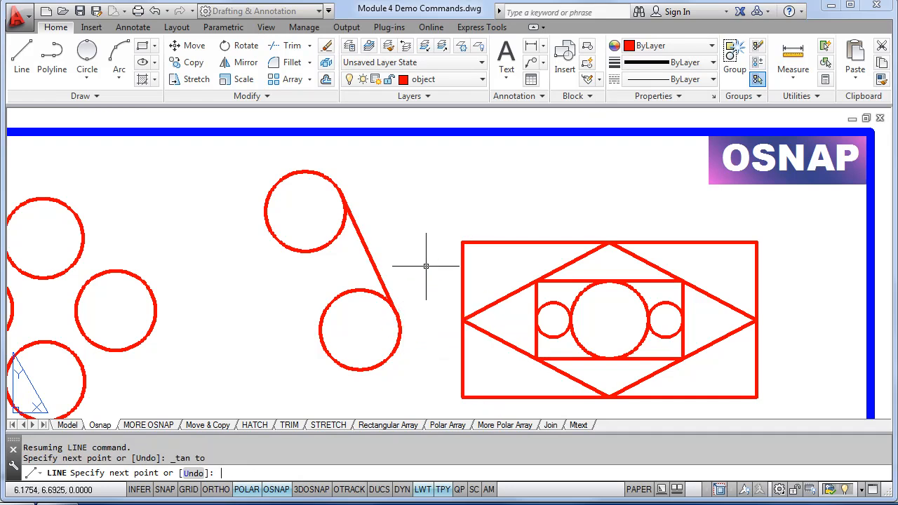
{"action": "key", "text": "Return"}
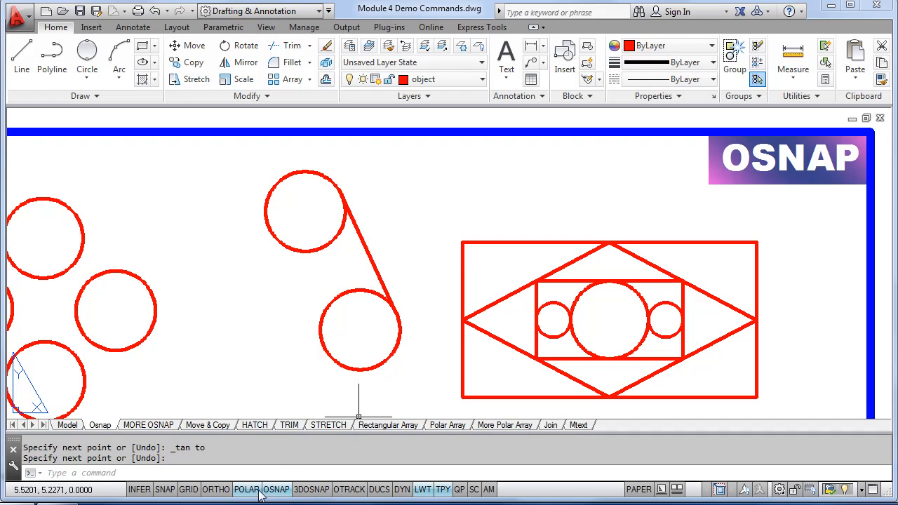
Draw a second line tangent to the left sides of the same two circles, using Tangent snap overrides at both ends
{"action": "right_click", "coordinate": [245, 307], "text": "shift"}
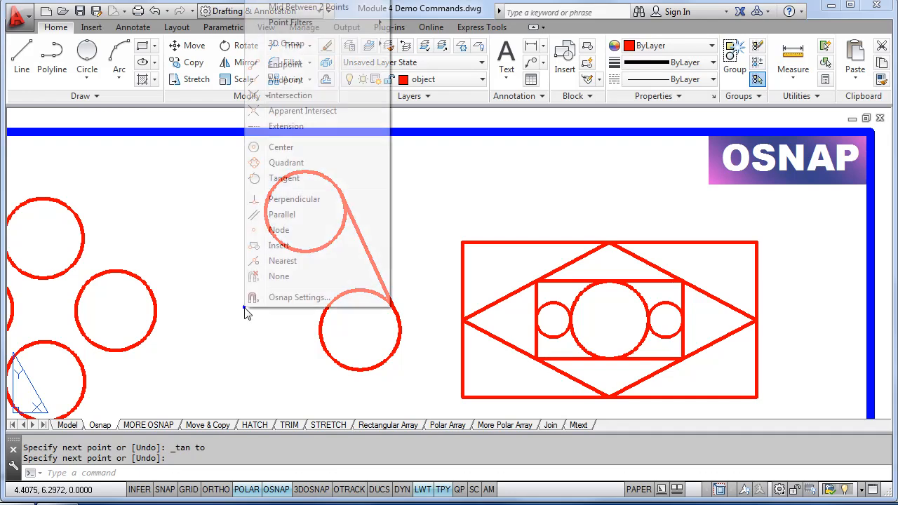
{"action": "left_click", "coordinate": [284, 179]}
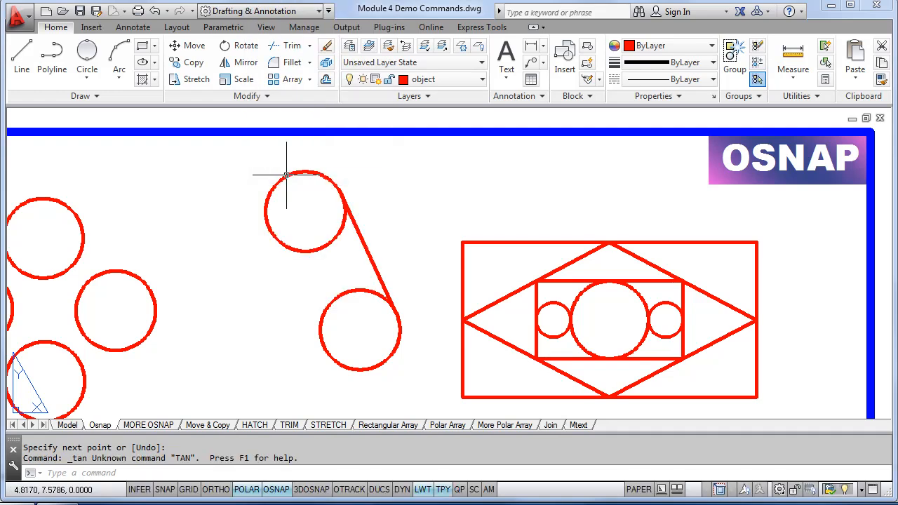
{"action": "left_click", "coordinate": [23, 56]}
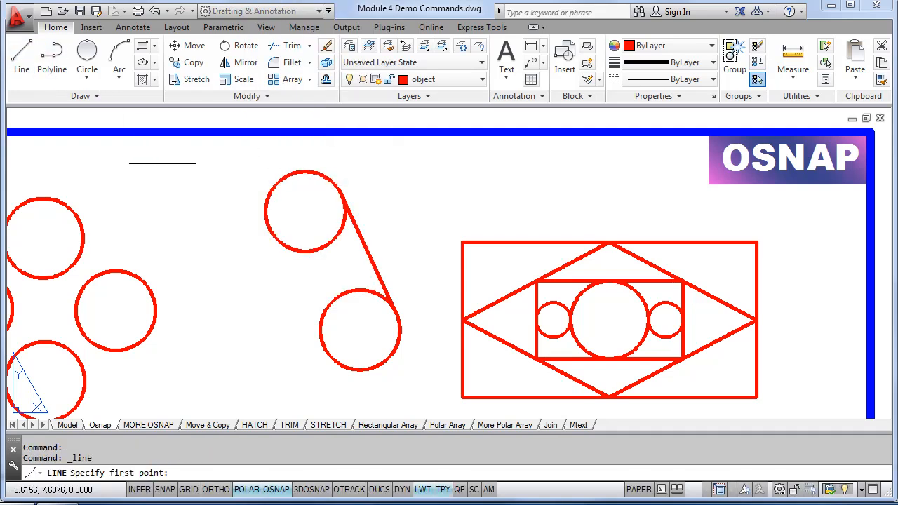
{"action": "right_click", "coordinate": [197, 260], "text": "shift"}
{"action": "left_click", "coordinate": [249, 131]}
{"action": "left_click", "coordinate": [266, 206]}
{"action": "right_click", "coordinate": [208, 257], "text": "shift"}
{"action": "left_click", "coordinate": [244, 129]}
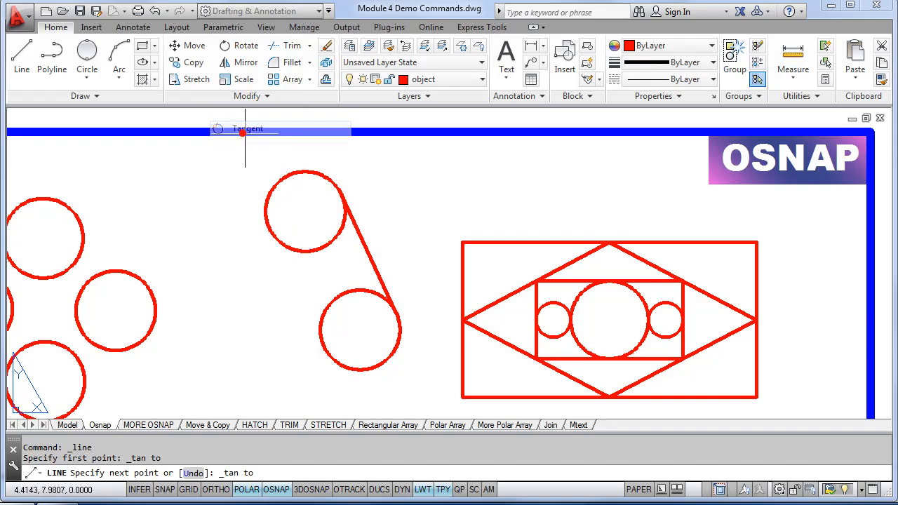
{"action": "left_click", "coordinate": [320, 332]}
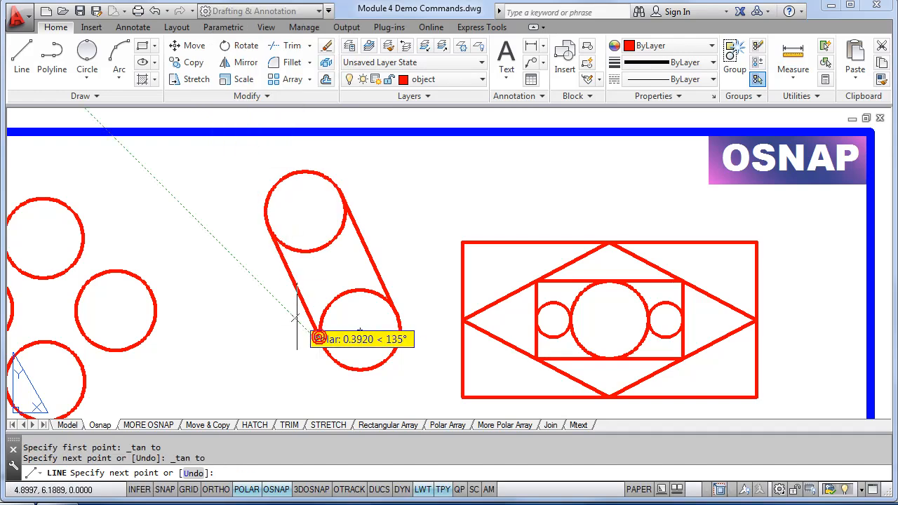
{"action": "key", "text": "Return"}
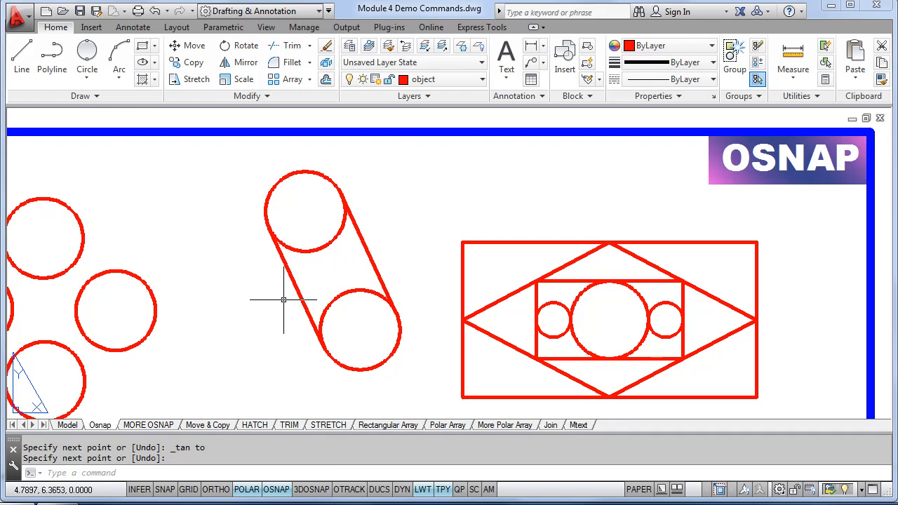
Draw a Center, Radius circle concentric with the leftmost circle of the four-circle group, about half its size
{"action": "middle_click_drag", "start_coordinate": [258, 297], "coordinate": [356, 281]}
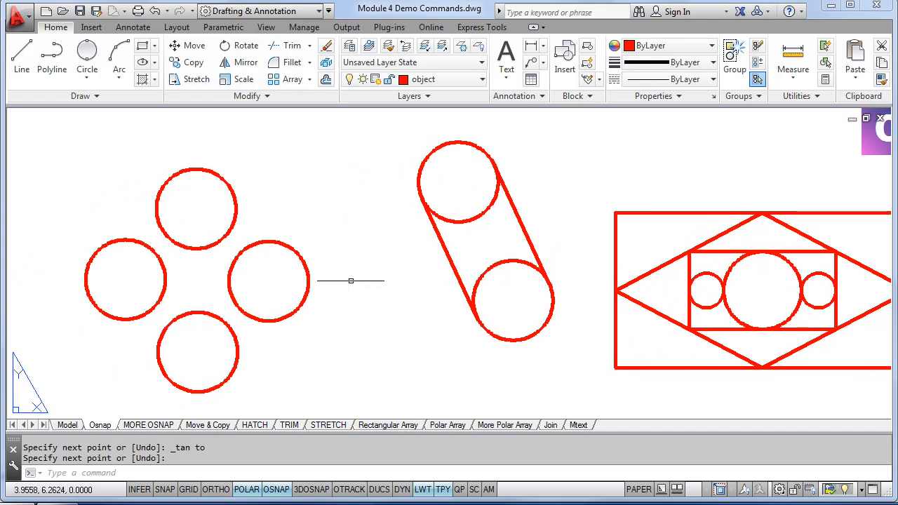
{"action": "scroll", "coordinate": [120, 287], "scroll_direction": "up", "scroll_amount": 4}
{"action": "middle_click_drag", "start_coordinate": [120, 287], "coordinate": [259, 298]}
{"action": "left_click", "coordinate": [87, 77]}
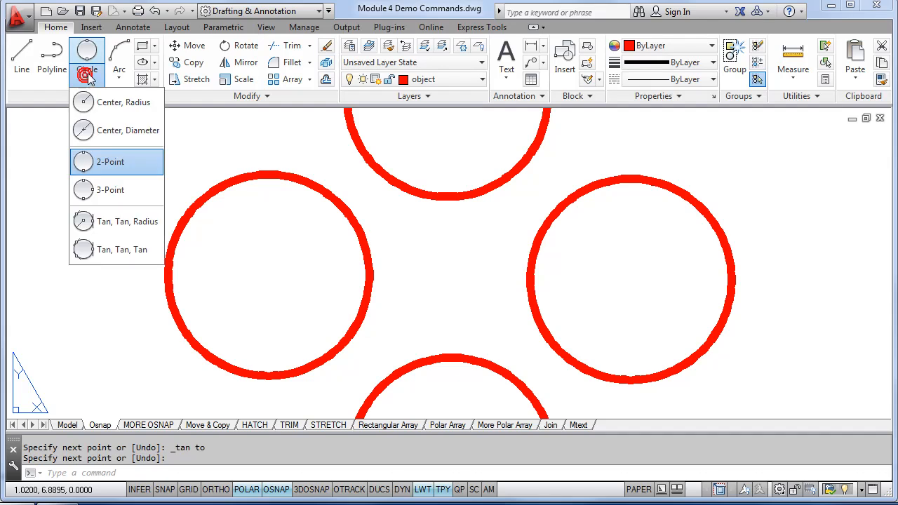
{"action": "left_click", "coordinate": [106, 102]}
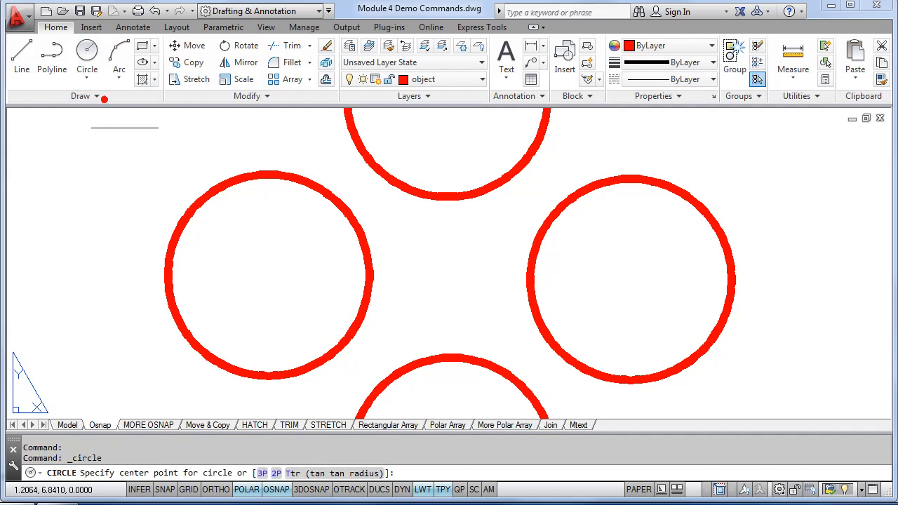
{"action": "left_click", "coordinate": [268, 275]}
{"action": "left_click", "coordinate": [277, 228]}
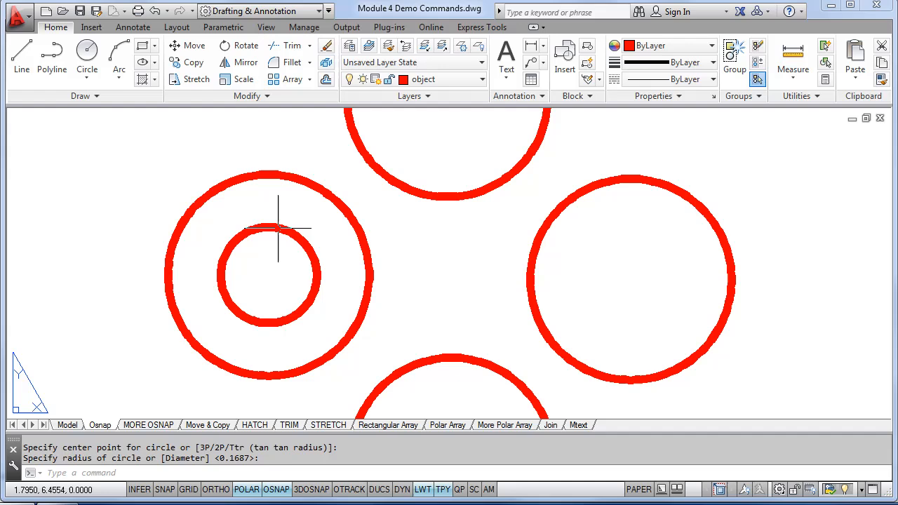
Draw a 2-Point circle from the outer circle's upper quadrant to the concentric inner circle's upper quadrant
{"action": "left_click", "coordinate": [79, 76]}
{"action": "left_click", "coordinate": [110, 167]}
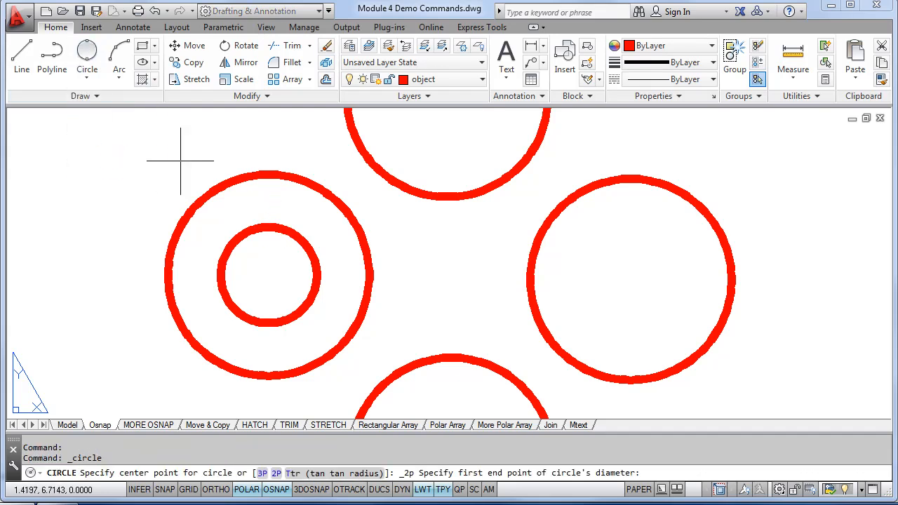
{"action": "left_click", "coordinate": [268, 174]}
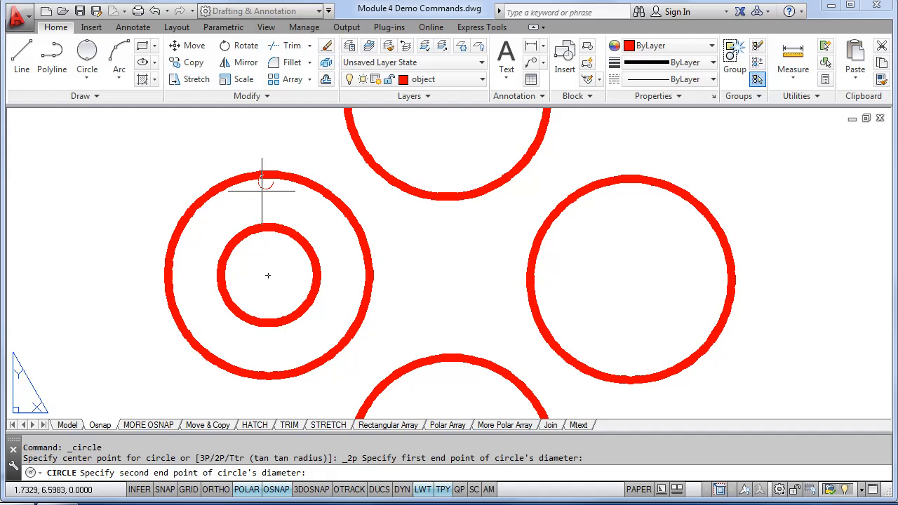
{"action": "left_click", "coordinate": [269, 226]}
{"action": "key", "text": "Return"}
{"action": "key", "text": "Return"}
{"action": "left_click", "coordinate": [319, 275]}
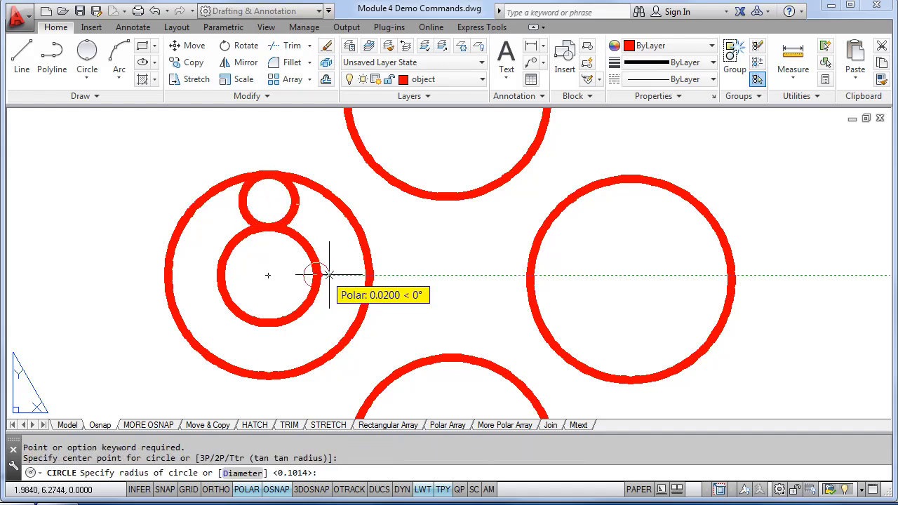
Draw two 2-Point circles spanning the inner and outer circles, one between their right quadrants and one between their lower quadrants
{"action": "left_click", "coordinate": [87, 55]}
{"action": "left_click", "coordinate": [316, 275]}
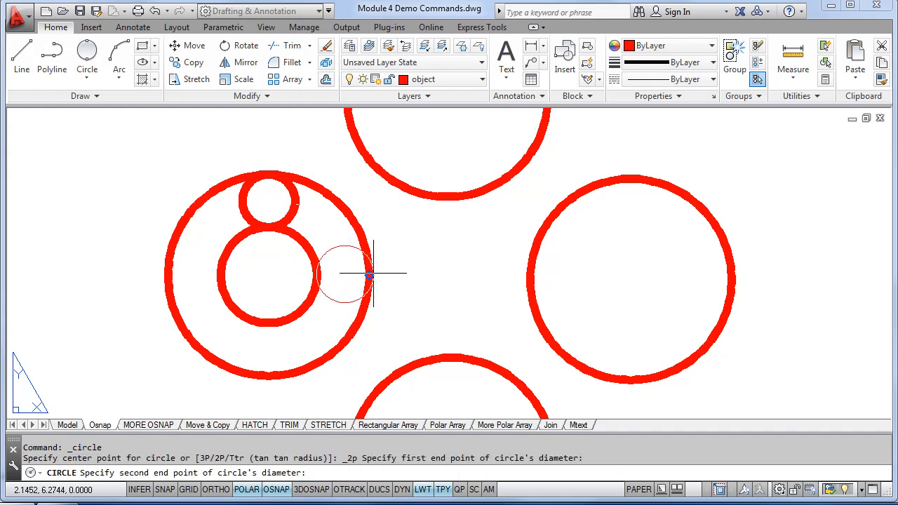
{"action": "left_click", "coordinate": [372, 275]}
{"action": "left_click", "coordinate": [92, 53]}
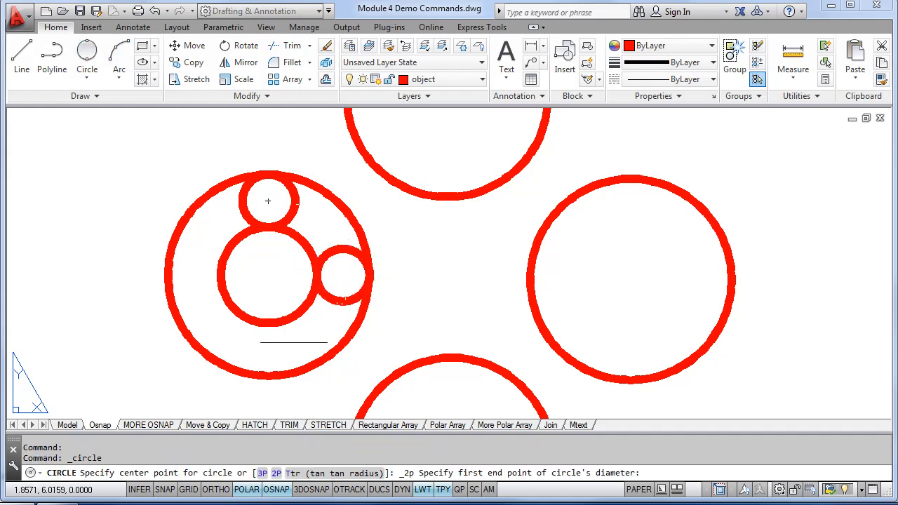
{"action": "left_click", "coordinate": [269, 322]}
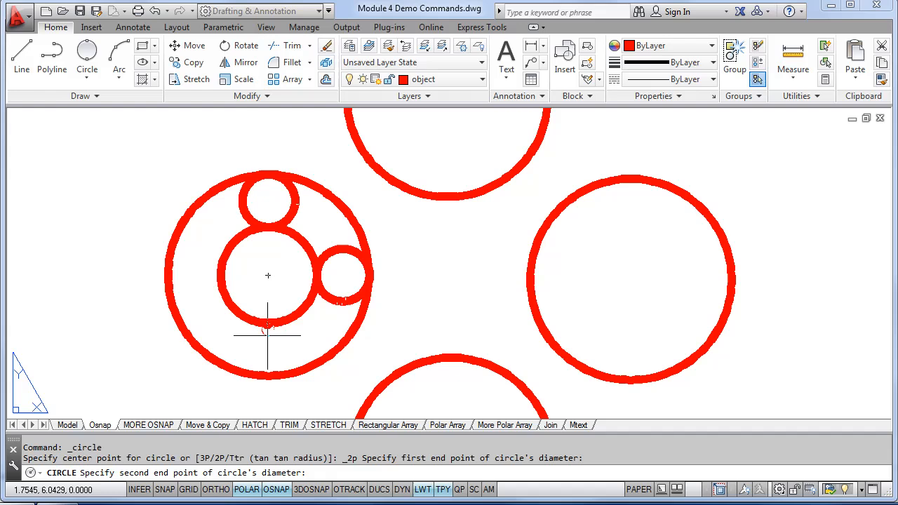
{"action": "left_click", "coordinate": [270, 376]}
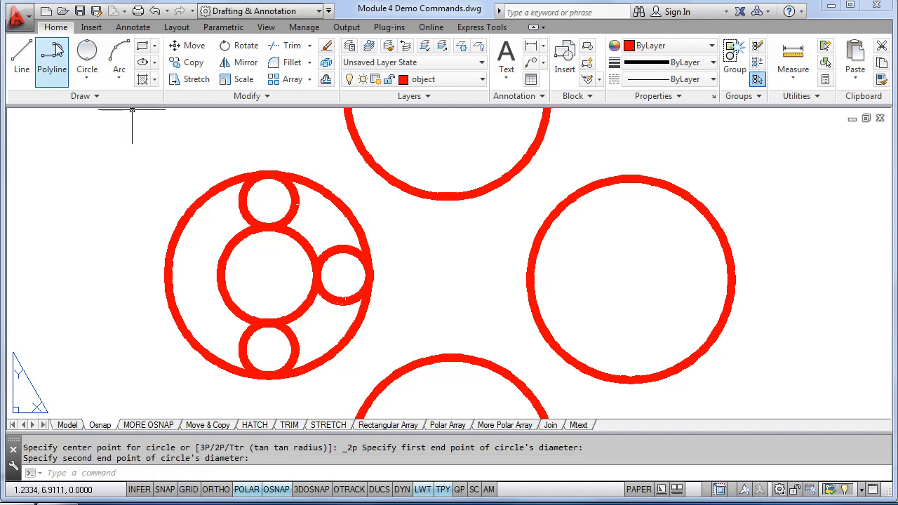
Draw a 2-Point circle from the inner circle's left quadrant to the outer circle's left quadrant and end the command
{"action": "left_click", "coordinate": [91, 54]}
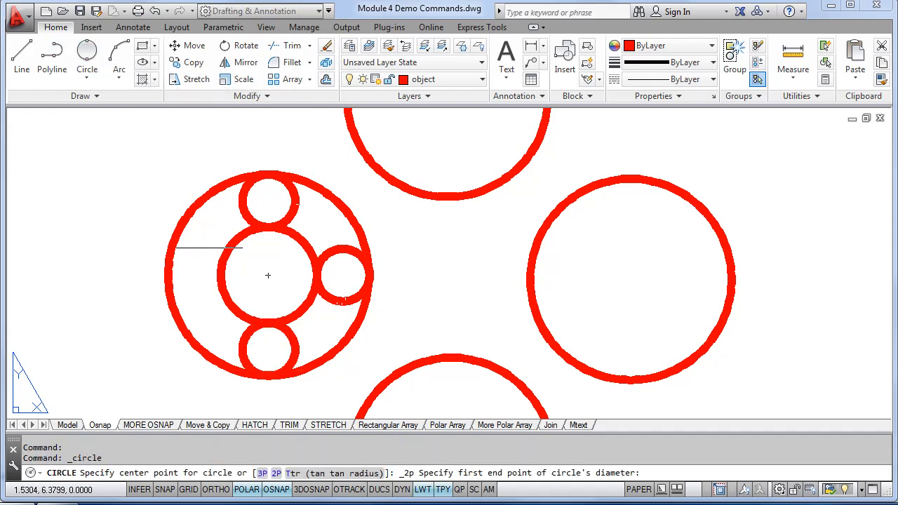
{"action": "left_click", "coordinate": [221, 276]}
{"action": "left_click", "coordinate": [168, 273]}
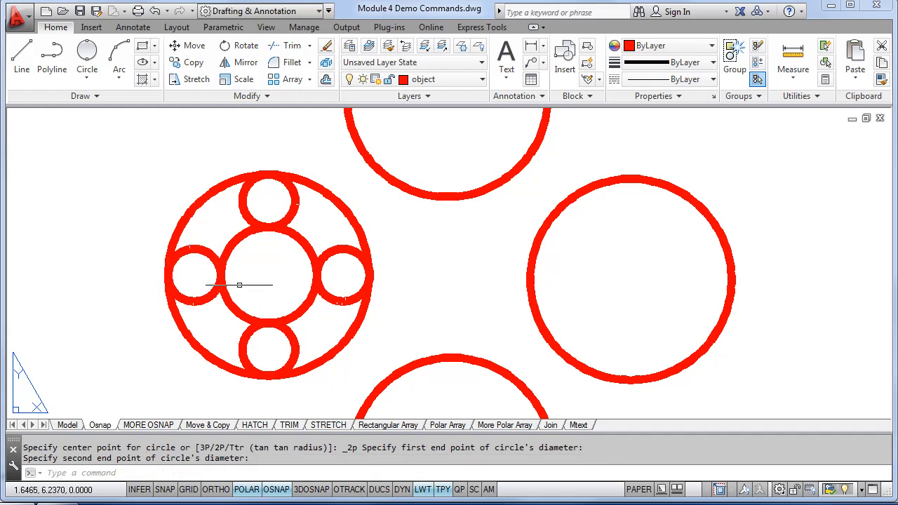
{"action": "key", "text": "Escape"}
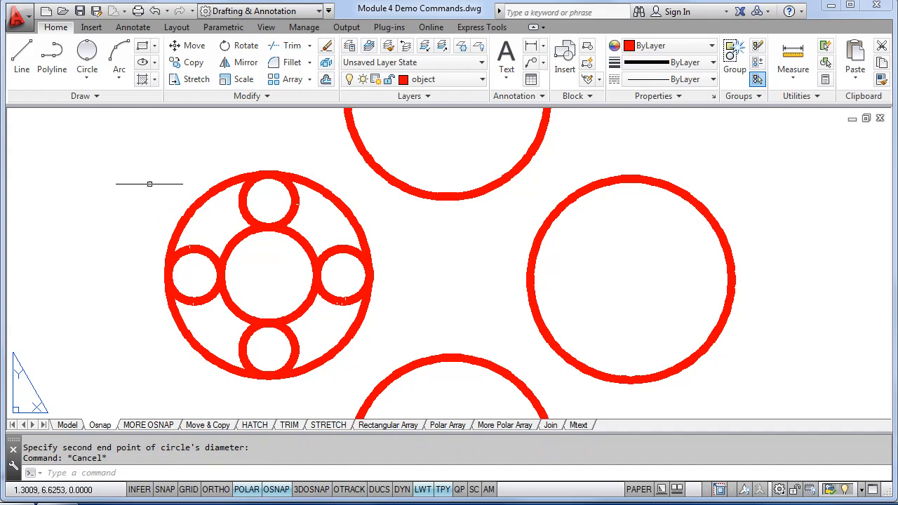
Copy the inner circle with its upper, left and lower small circles from the left circle's center to the other three circles' centers
{"action": "left_click", "coordinate": [313, 336]}
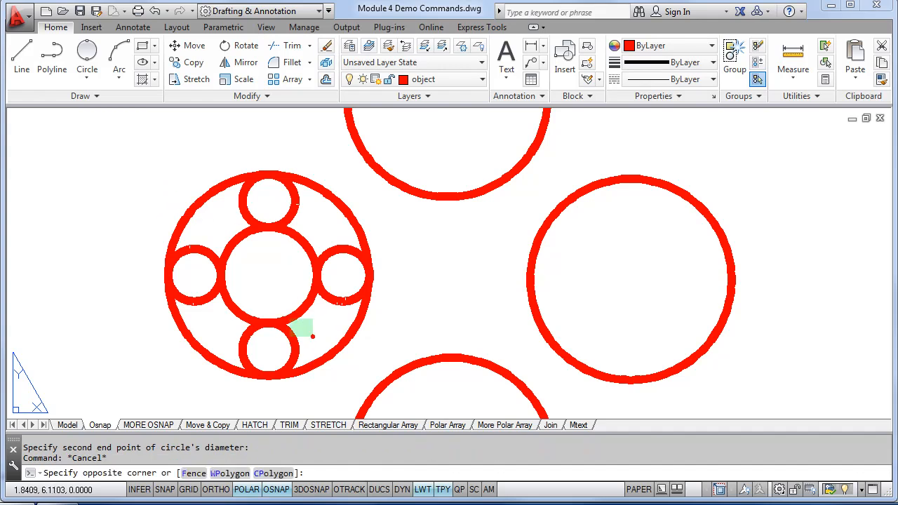
{"action": "left_click", "coordinate": [208, 219]}
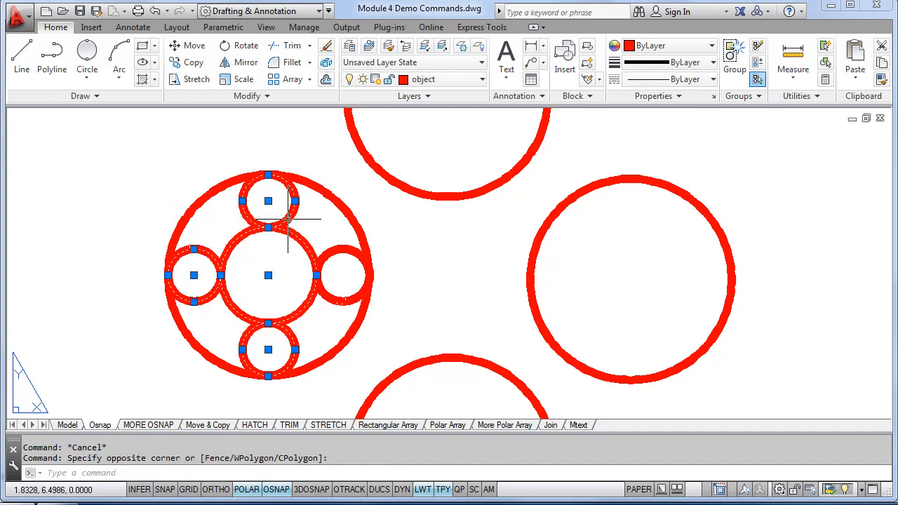
{"action": "left_click", "coordinate": [193, 63]}
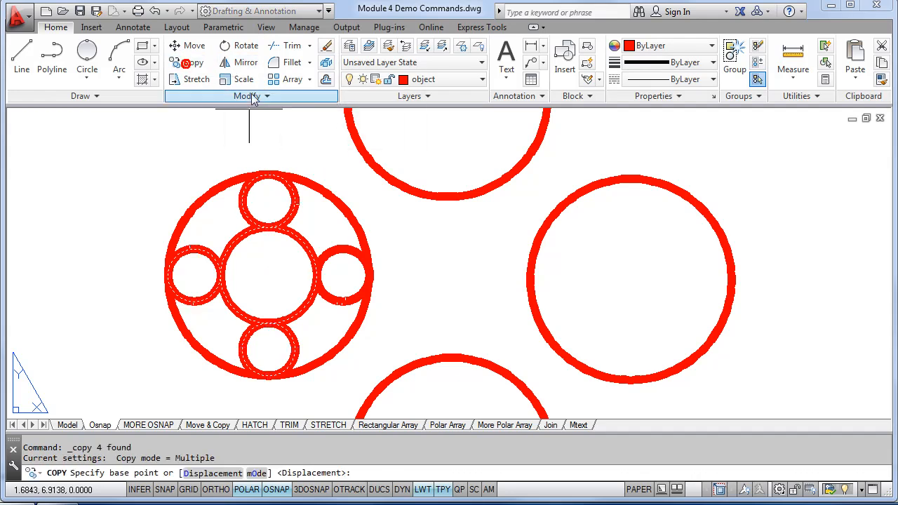
{"action": "left_click", "coordinate": [269, 275]}
{"action": "scroll", "coordinate": [268, 275], "scroll_direction": "down", "scroll_amount": 3}
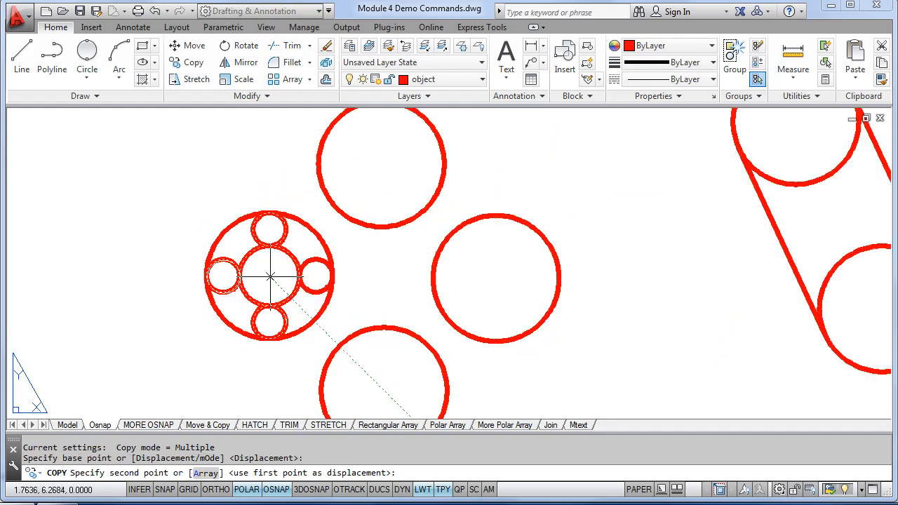
{"action": "left_click", "coordinate": [381, 163]}
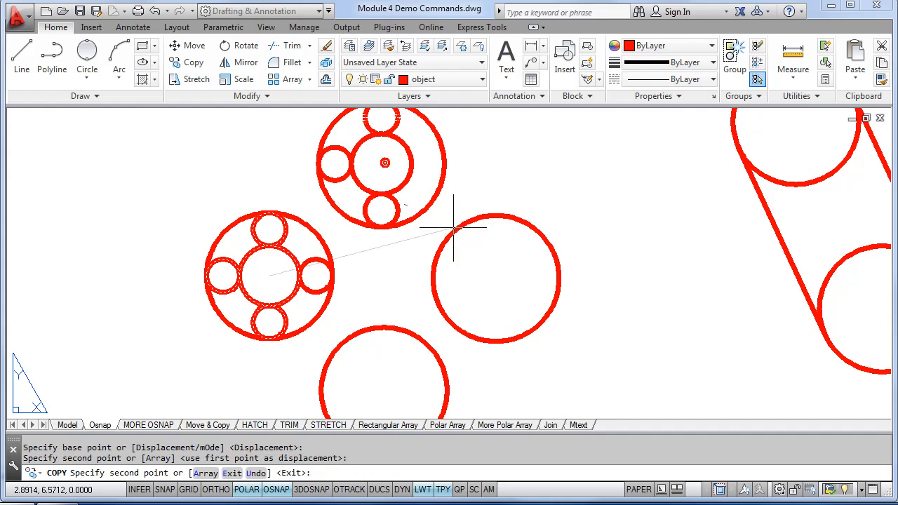
{"action": "left_click", "coordinate": [496, 278]}
{"action": "middle_click_drag", "start_coordinate": [387, 363], "coordinate": [364, 278]}
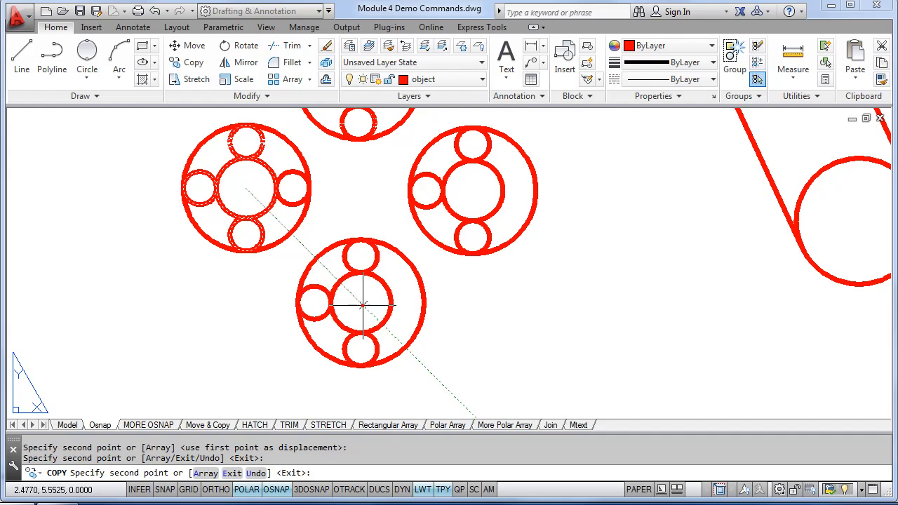
{"action": "left_click", "coordinate": [361, 302]}
{"action": "key", "text": "Escape"}
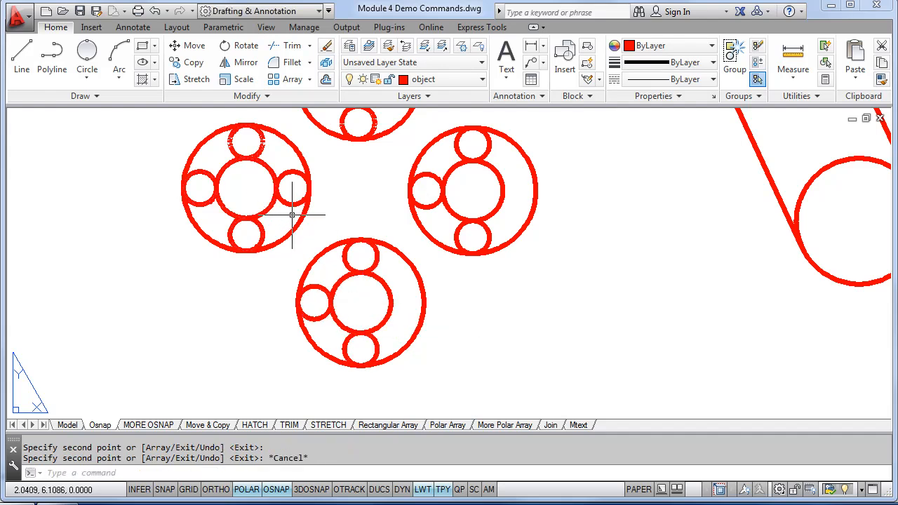
Copy the left group's right-hand small circle, using the group's center as base point, to the centers of the other three large circles
{"action": "left_click", "coordinate": [290, 205]}
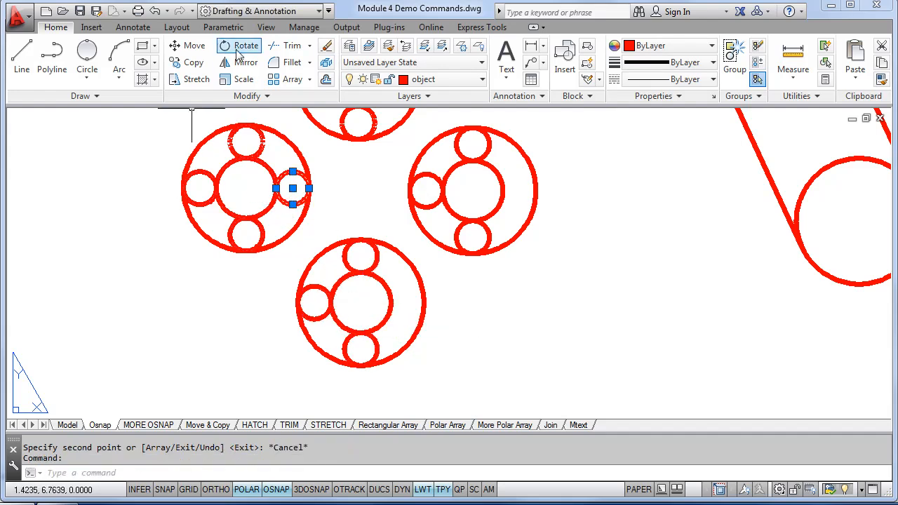
{"action": "left_click", "coordinate": [190, 62]}
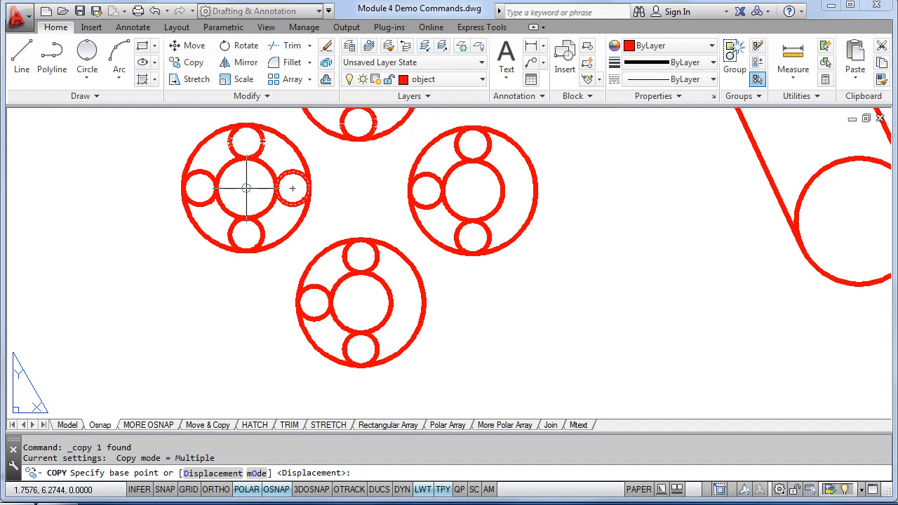
{"action": "left_click", "coordinate": [246, 189]}
{"action": "middle_click_drag", "start_coordinate": [253, 195], "coordinate": [203, 268]}
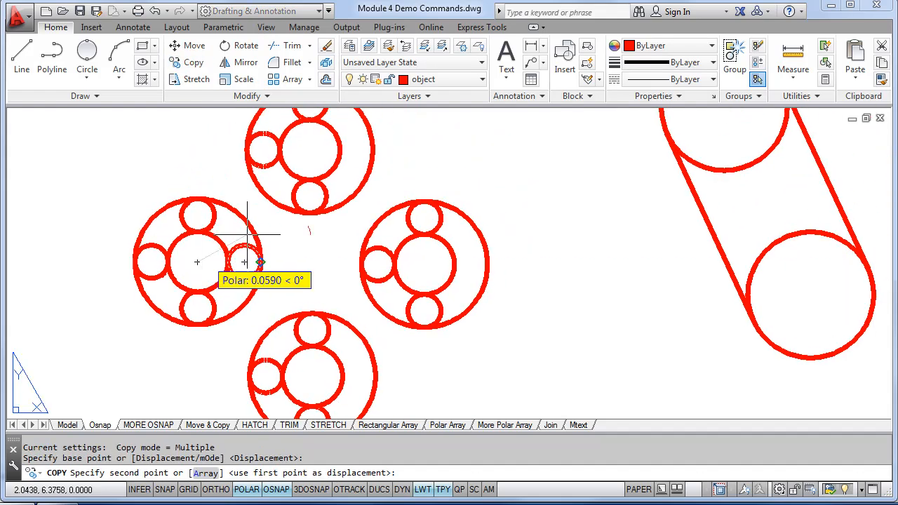
{"action": "left_click", "coordinate": [309, 150]}
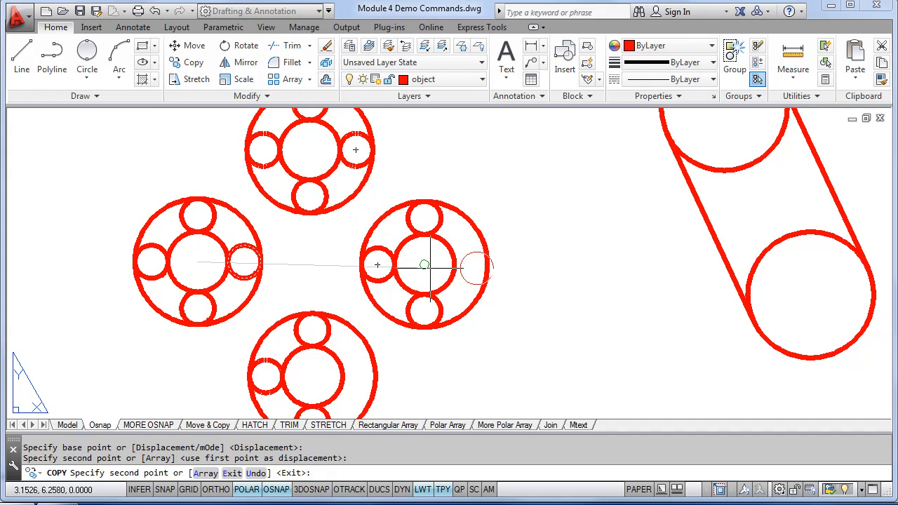
{"action": "left_click", "coordinate": [425, 266]}
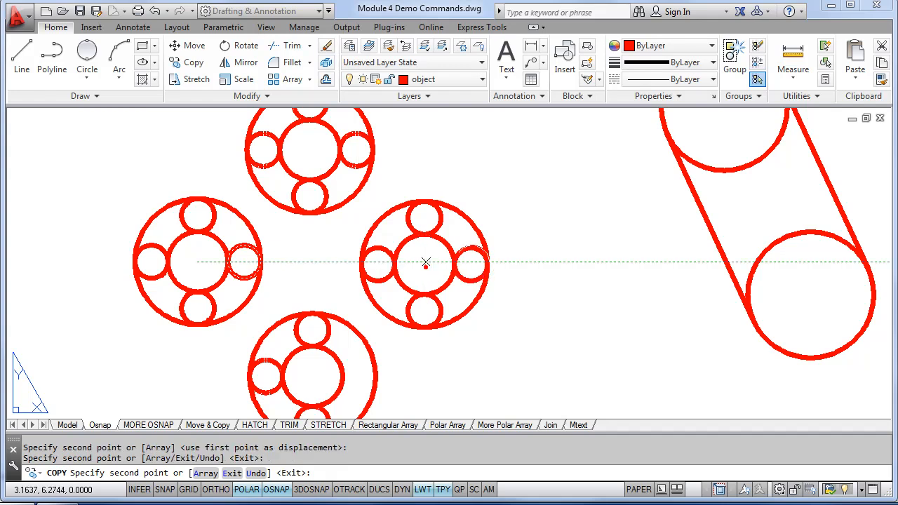
{"action": "left_click", "coordinate": [316, 379]}
{"action": "key", "text": "Escape"}
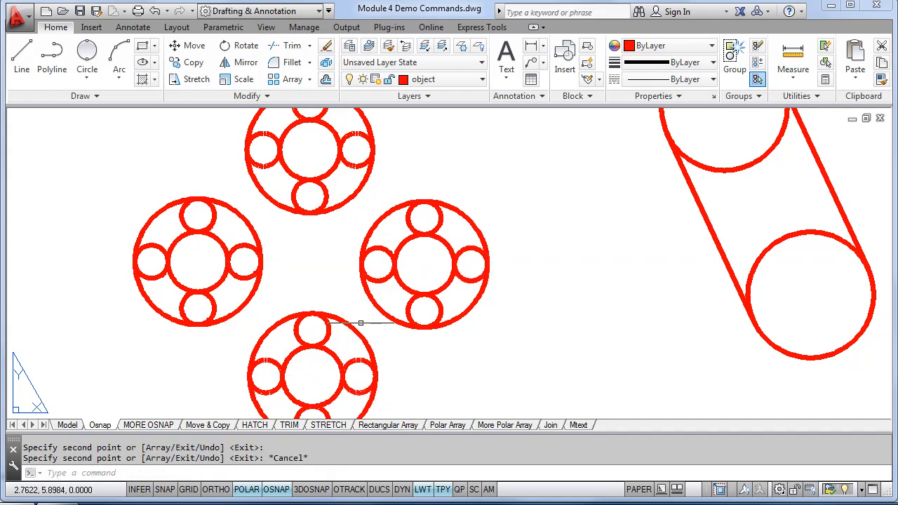
Draw a line from the upper-left intersection to the lower-right intersection of the four crossing lines
{"action": "scroll", "coordinate": [368, 310], "scroll_direction": "down", "scroll_amount": 2}
{"action": "mouse_move", "coordinate": [431, 314]}
{"action": "middle_mouse_down"}
{"action": "mouse_move", "coordinate": [375, 304]}
{"action": "mouse_move", "coordinate": [357, 291]}
{"action": "middle_mouse_up"}
{"action": "middle_click_drag", "start_coordinate": [440, 297], "coordinate": [361, 243]}
{"action": "middle_click_drag", "start_coordinate": [465, 311], "coordinate": [397, 267]}
{"action": "scroll", "coordinate": [499, 334], "scroll_direction": "down", "scroll_amount": 2}
{"action": "mouse_move", "coordinate": [501, 337]}
{"action": "middle_mouse_down"}
{"action": "mouse_move", "coordinate": [471, 304]}
{"action": "mouse_move", "coordinate": [447, 237]}
{"action": "middle_mouse_up"}
{"action": "middle_click_drag", "start_coordinate": [458, 363], "coordinate": [476, 263]}
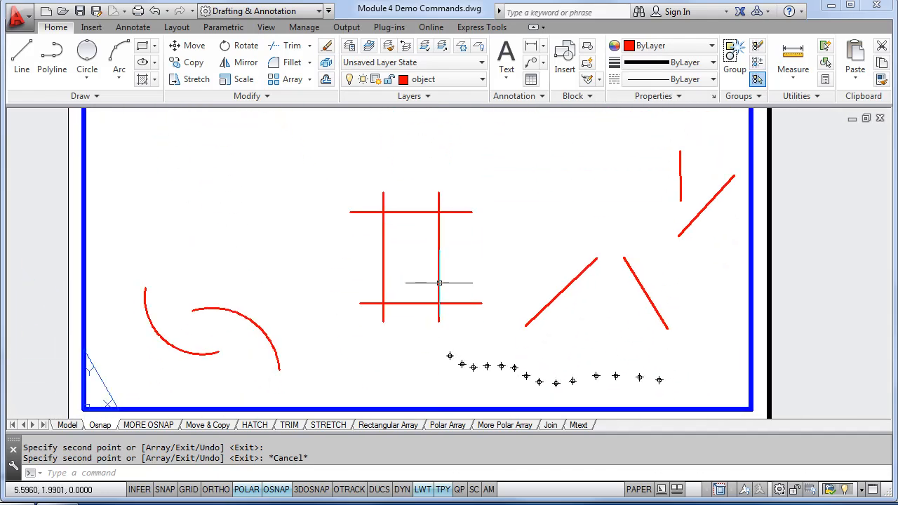
{"action": "scroll", "coordinate": [426, 294], "scroll_direction": "up", "scroll_amount": 2}
{"action": "mouse_move", "coordinate": [377, 297]}
{"action": "middle_mouse_down"}
{"action": "mouse_move", "coordinate": [445, 265]}
{"action": "mouse_move", "coordinate": [436, 281]}
{"action": "middle_mouse_up"}
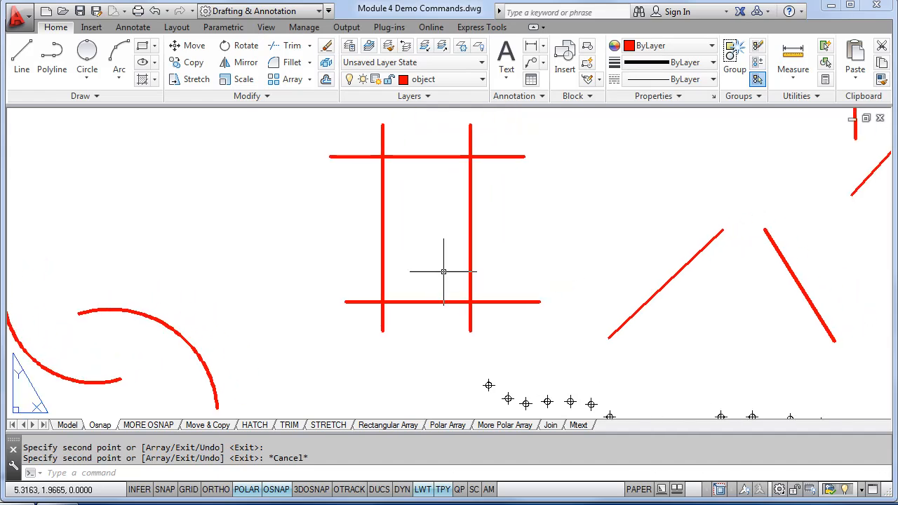
{"action": "left_click", "coordinate": [21, 51]}
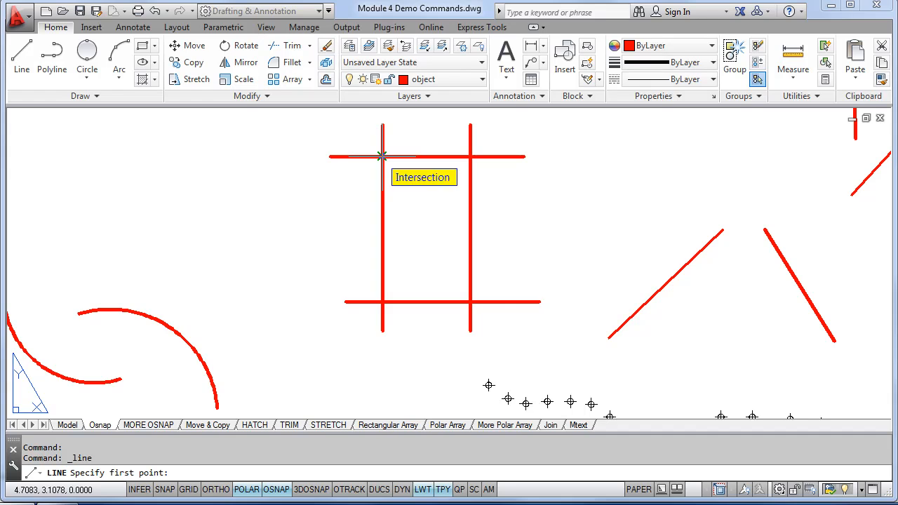
{"action": "left_click", "coordinate": [383, 156]}
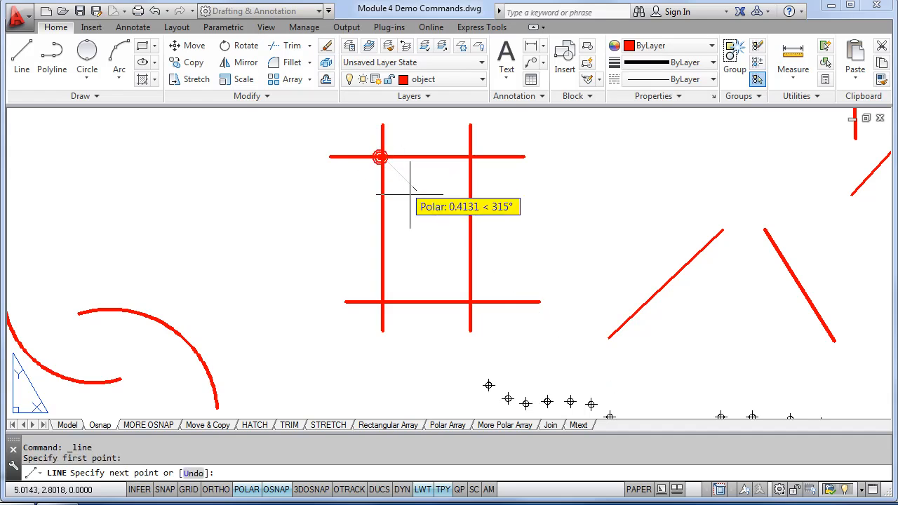
{"action": "left_click", "coordinate": [471, 302]}
{"action": "left_click", "coordinate": [470, 303]}
{"action": "key", "text": "Return"}
Draw a second diagonal line from the lower-left intersection to the upper-right intersection of the crossing lines
{"action": "key", "text": "Return"}
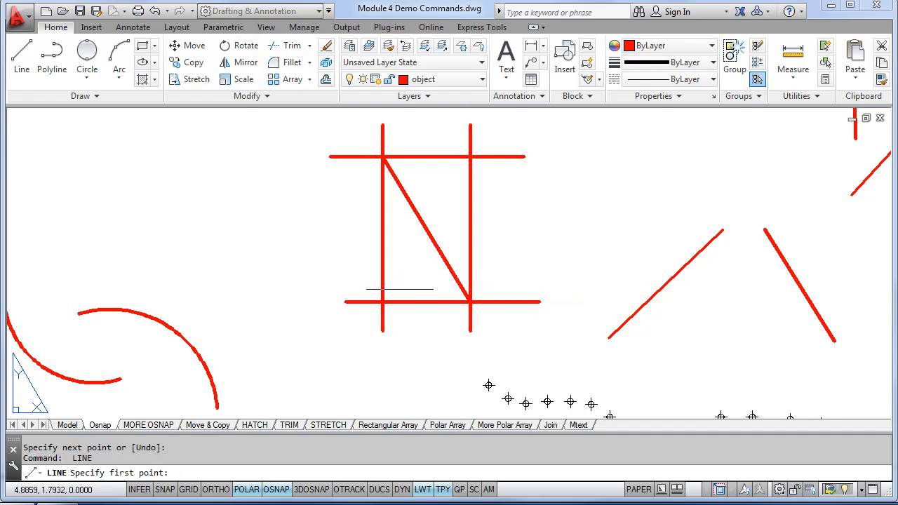
{"action": "left_click", "coordinate": [382, 302]}
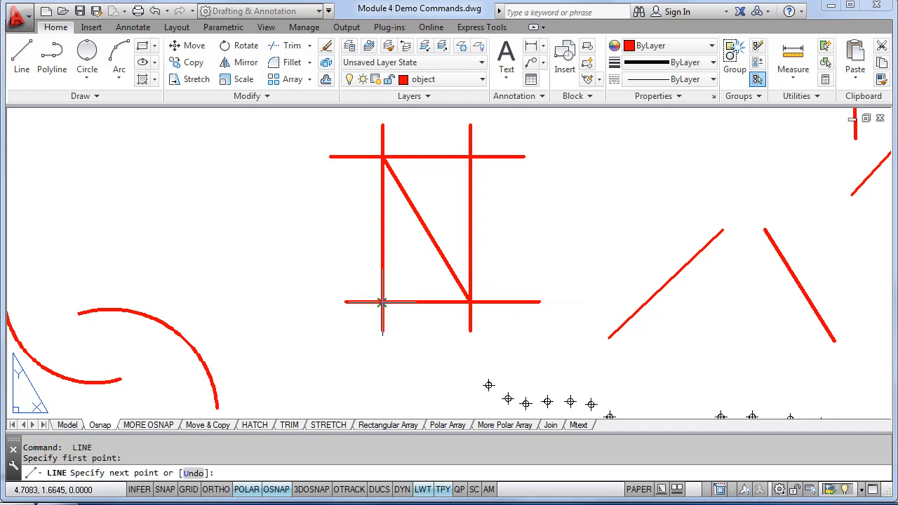
{"action": "left_click", "coordinate": [470, 156]}
Draw a 2-Point circle of about 0.17 radius upward from the implied intersection of the two converging lines, using an Intersection snap override
{"action": "middle_click_drag", "start_coordinate": [535, 255], "coordinate": [427, 277]}
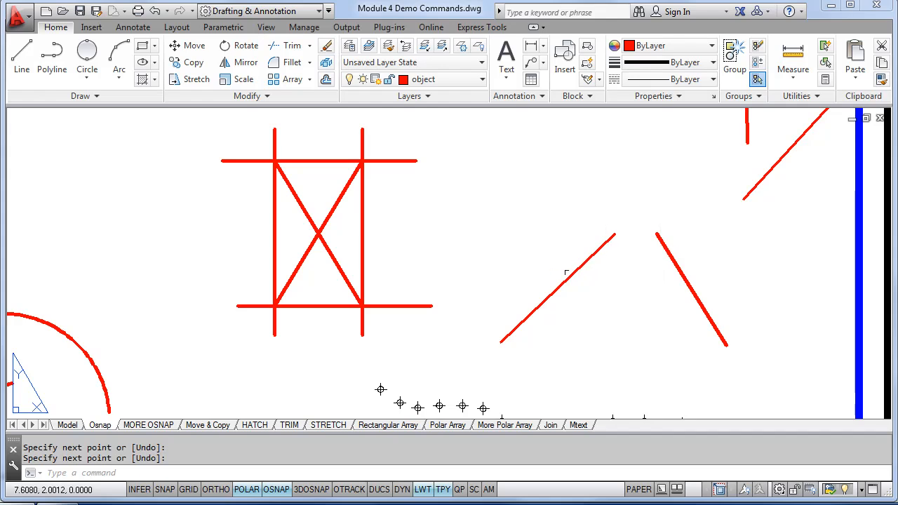
{"action": "left_click", "coordinate": [87, 51]}
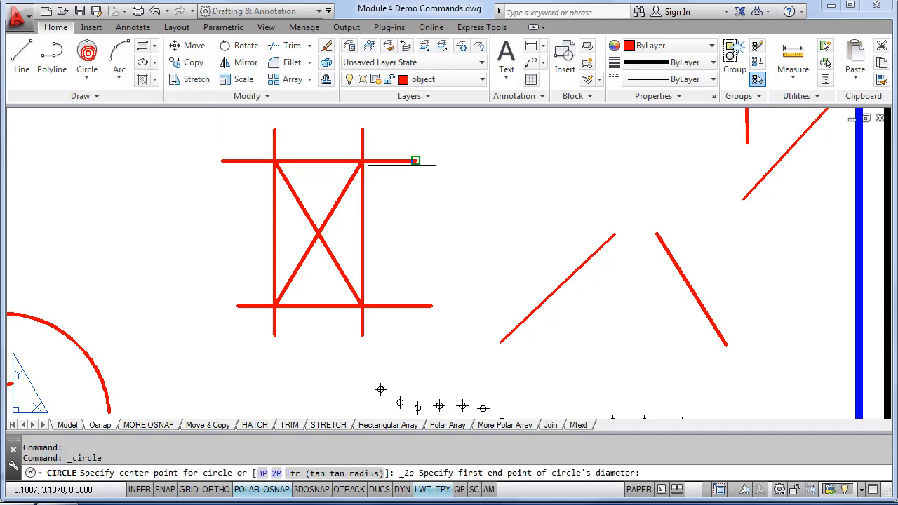
{"action": "right_click", "coordinate": [502, 228], "text": "shift"}
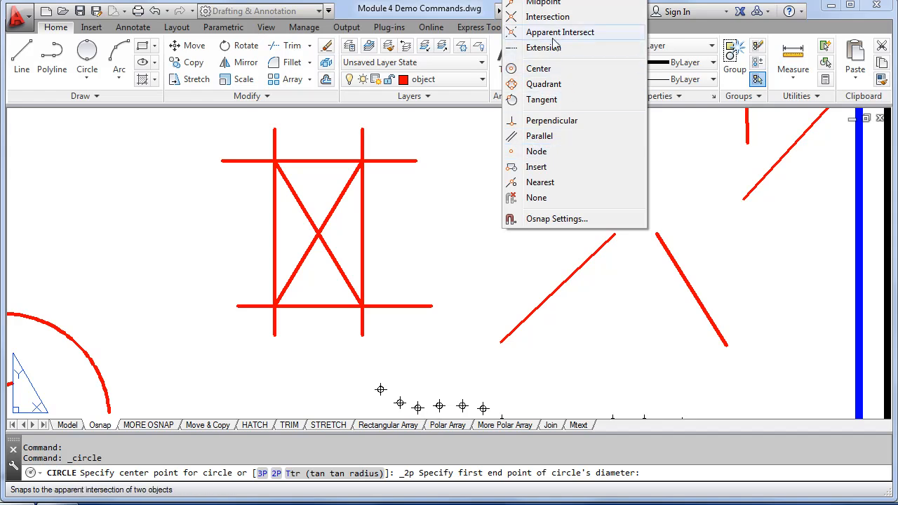
{"action": "left_click", "coordinate": [548, 16]}
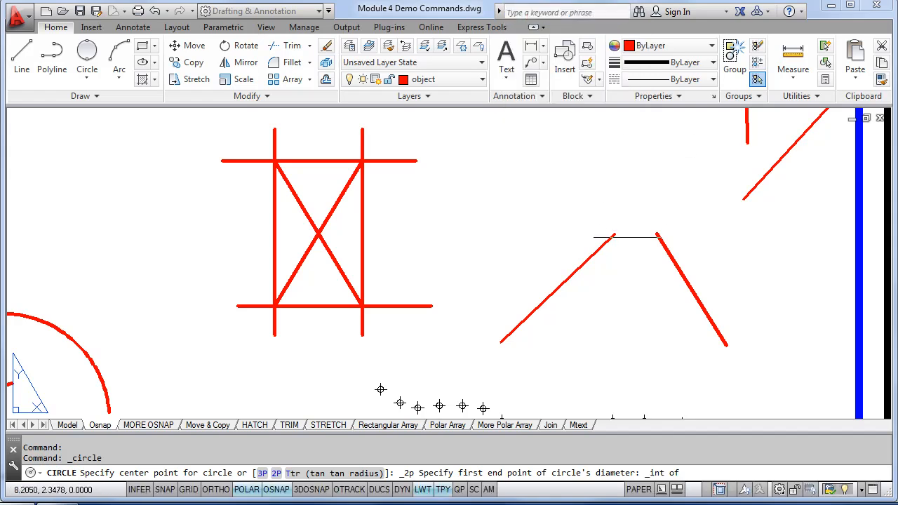
{"action": "left_click", "coordinate": [602, 249]}
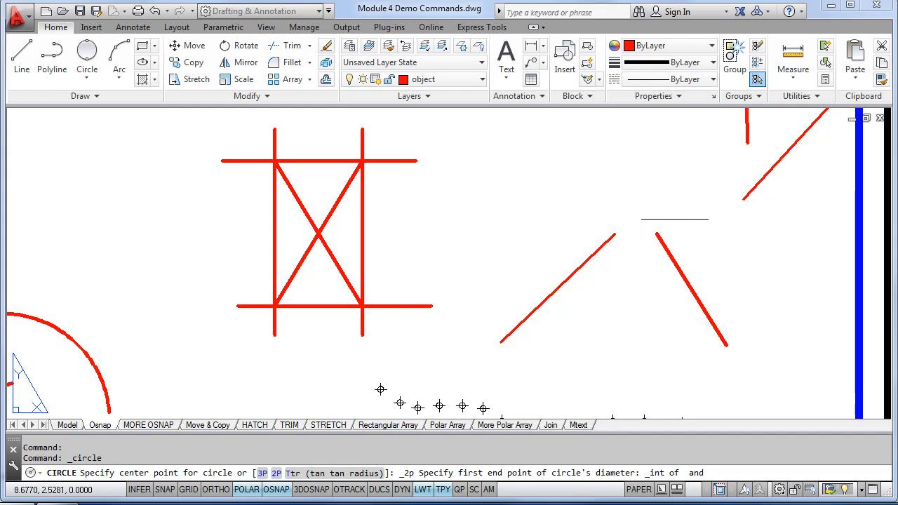
{"action": "left_click", "coordinate": [660, 239]}
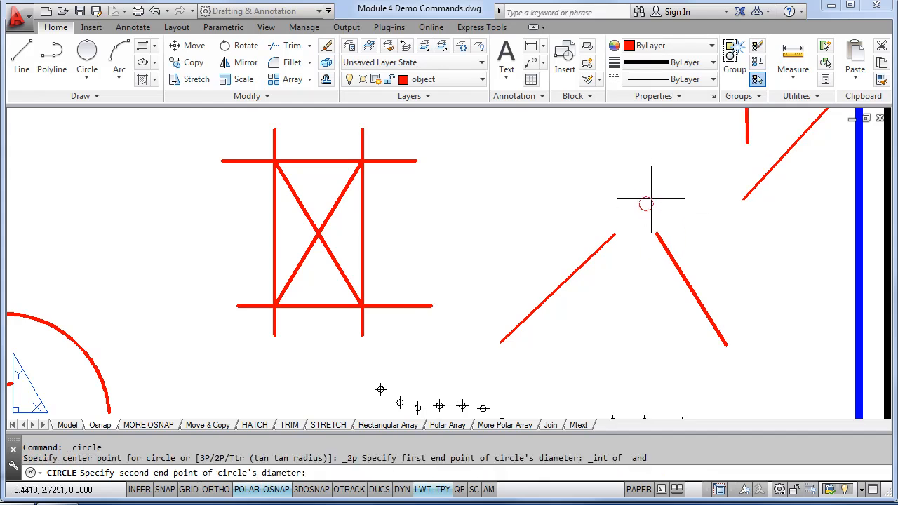
{"action": "left_click", "coordinate": [641, 174]}
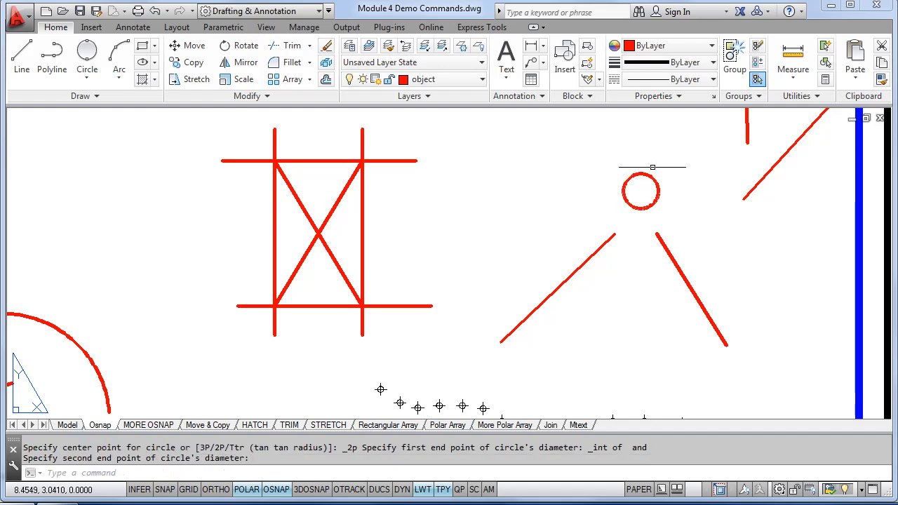
Erase the small circle above the two converging lines
{"action": "middle_click_drag", "start_coordinate": [484, 242], "coordinate": [482, 210]}
{"action": "scroll", "coordinate": [482, 210], "scroll_direction": "down", "scroll_amount": 3}
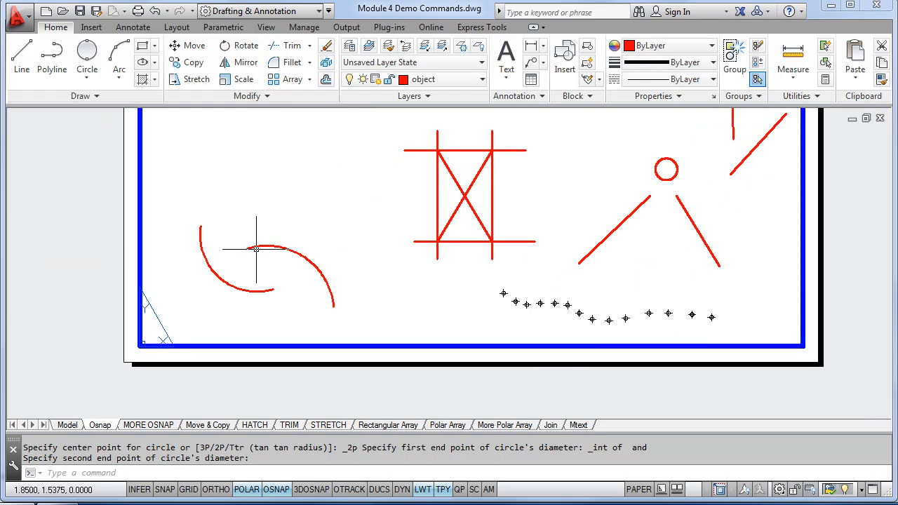
{"action": "scroll", "coordinate": [253, 235], "scroll_direction": "up", "scroll_amount": 3}
{"action": "middle_click_drag", "start_coordinate": [481, 245], "coordinate": [336, 307]}
{"action": "middle_click_drag", "start_coordinate": [569, 250], "coordinate": [463, 275]}
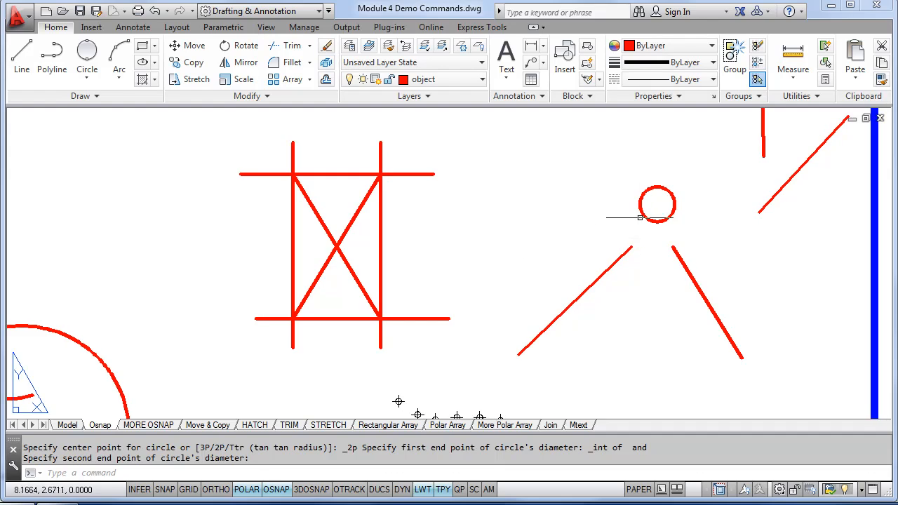
{"action": "left_click", "coordinate": [642, 215]}
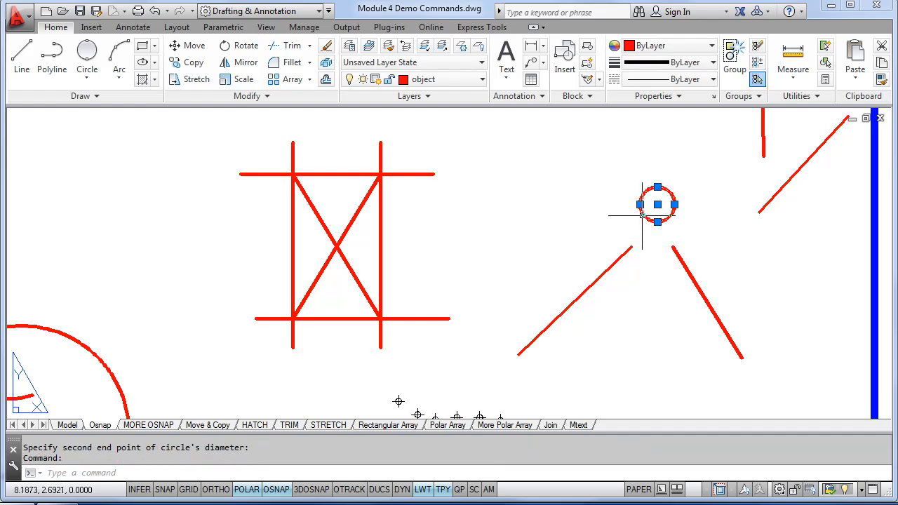
{"action": "key", "text": "Delete"}
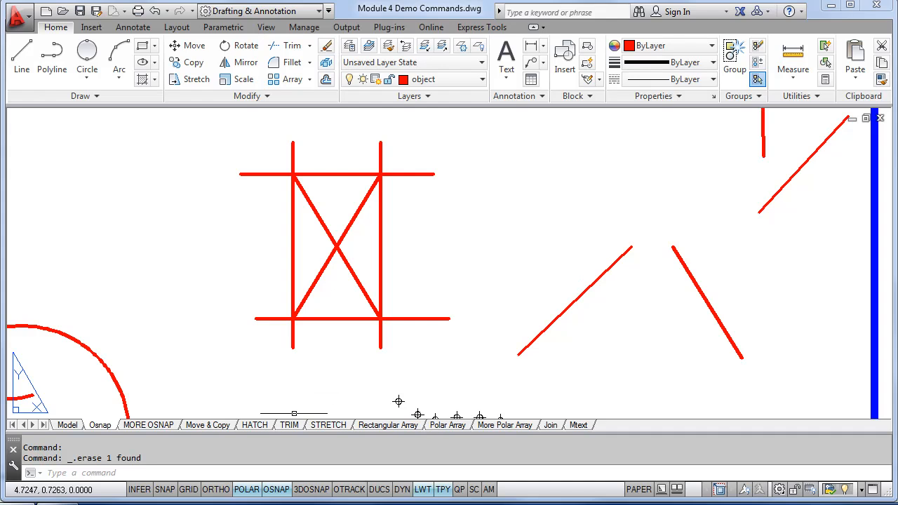
Turn on the Extension running object snap and draw a circle of about 0.09 radius centred on the implied intersection of the two converging lines
{"action": "right_click", "coordinate": [277, 490]}
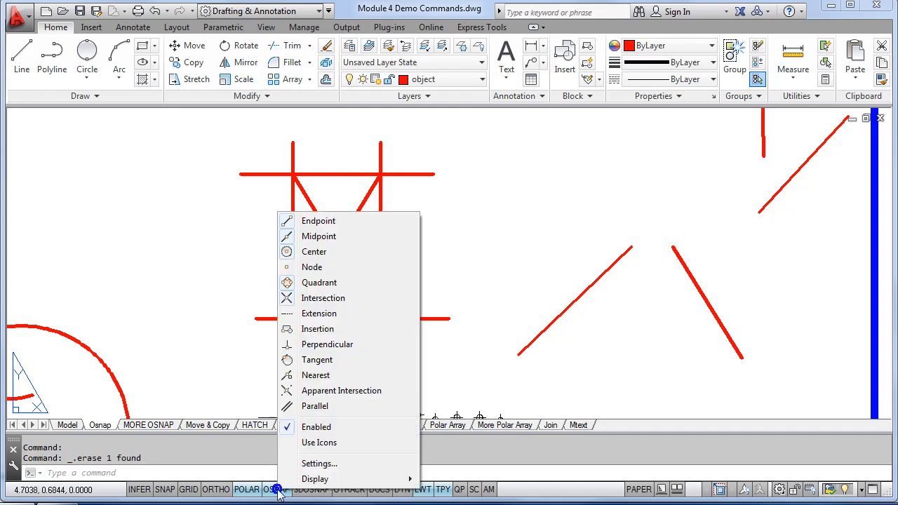
{"action": "left_click", "coordinate": [319, 313]}
{"action": "middle_click_drag", "start_coordinate": [595, 243], "coordinate": [389, 256]}
{"action": "scroll", "coordinate": [438, 243], "scroll_direction": "up", "scroll_amount": 2}
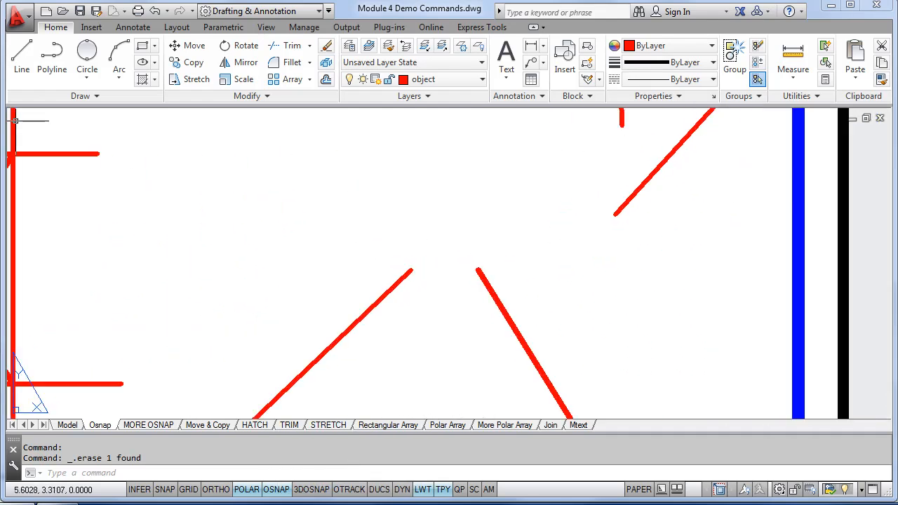
{"action": "left_click", "coordinate": [87, 78]}
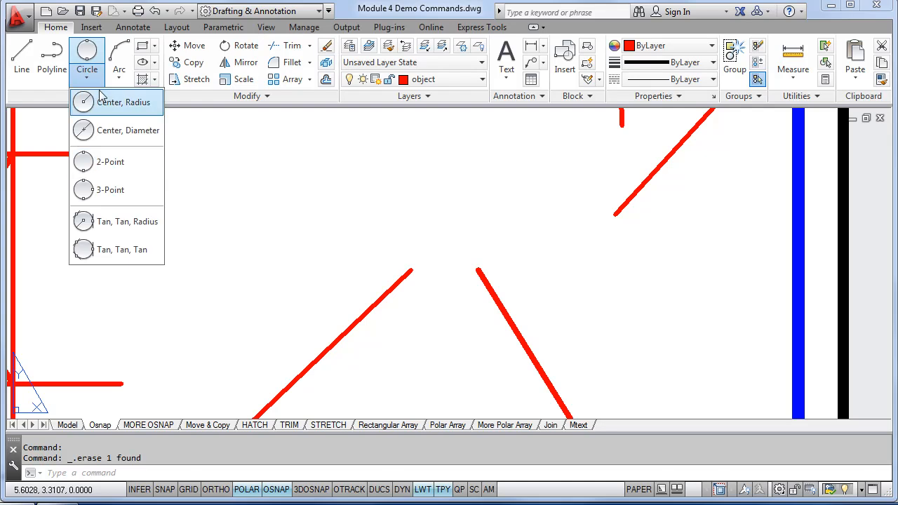
{"action": "left_click", "coordinate": [98, 102]}
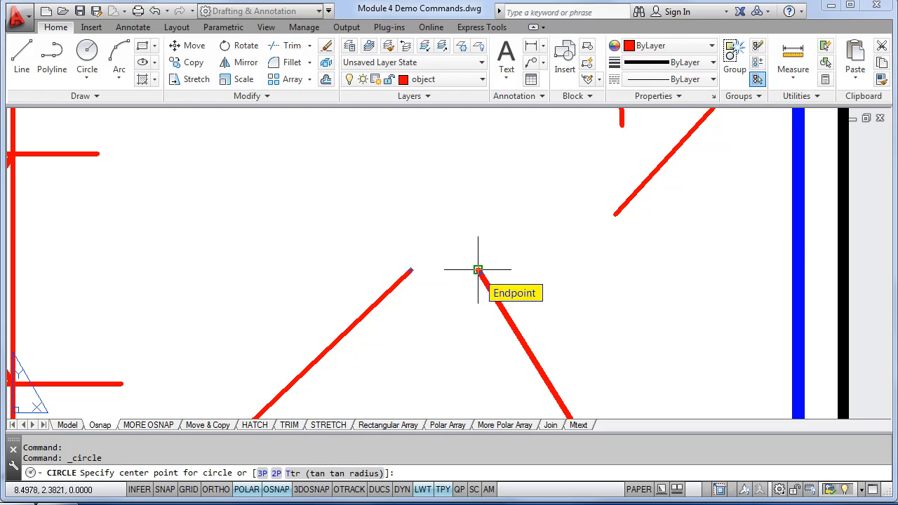
{"action": "left_click", "coordinate": [450, 236]}
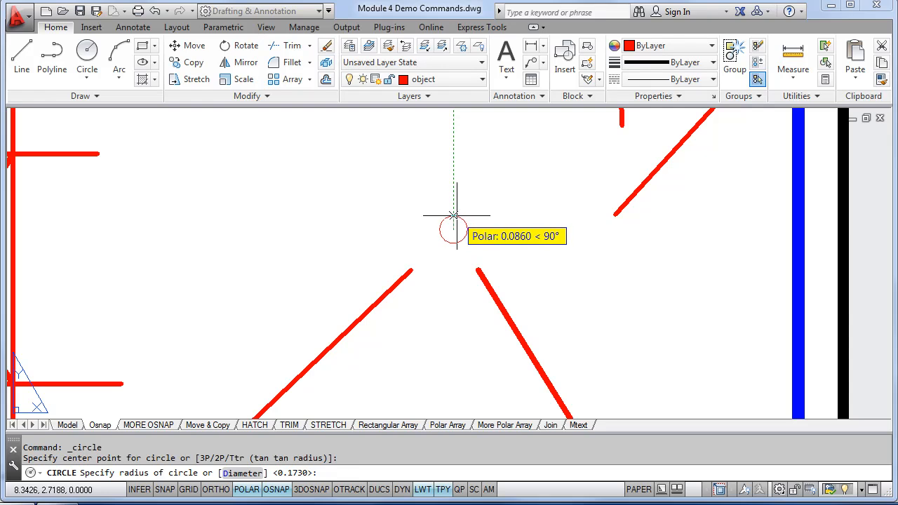
{"action": "left_click", "coordinate": [453, 215]}
Draw a circle of about 0.19 radius below the large rectangle, centred on the vertical extension through its lower-right corner
{"action": "mouse_move", "coordinate": [498, 193]}
{"action": "middle_mouse_down"}
{"action": "mouse_move", "coordinate": [401, 347]}
{"action": "mouse_move", "coordinate": [470, 237]}
{"action": "mouse_move", "coordinate": [448, 377]}
{"action": "middle_mouse_up"}
{"action": "mouse_move", "coordinate": [360, 228]}
{"action": "middle_mouse_down"}
{"action": "mouse_move", "coordinate": [426, 272]}
{"action": "mouse_move", "coordinate": [523, 419]}
{"action": "middle_mouse_up"}
{"action": "scroll", "coordinate": [473, 383], "scroll_direction": "down", "scroll_amount": 2}
{"action": "middle_click_drag", "start_coordinate": [469, 375], "coordinate": [453, 330]}
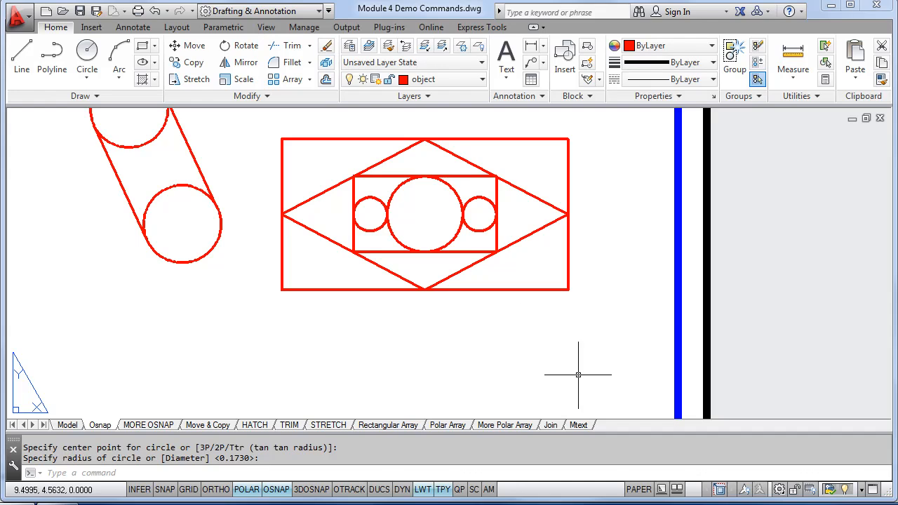
{"action": "left_click", "coordinate": [87, 56]}
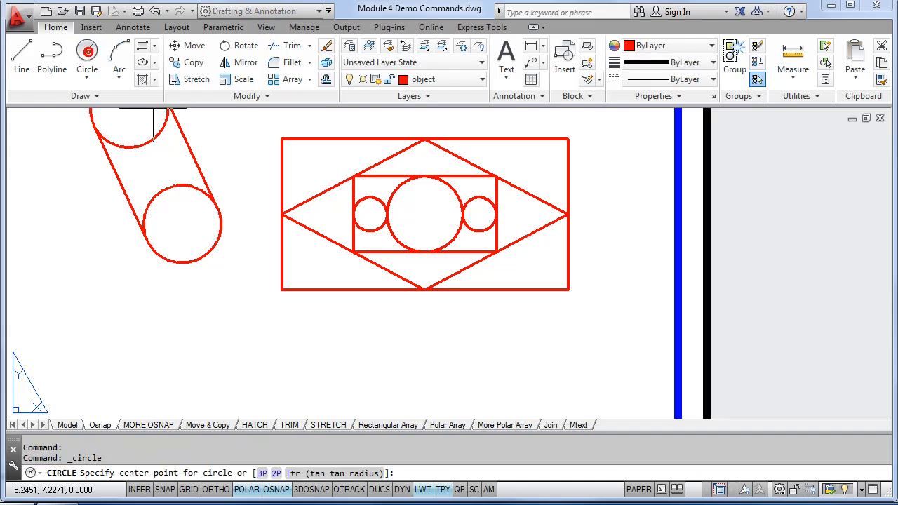
{"action": "mouse_move", "coordinate": [425, 290]}
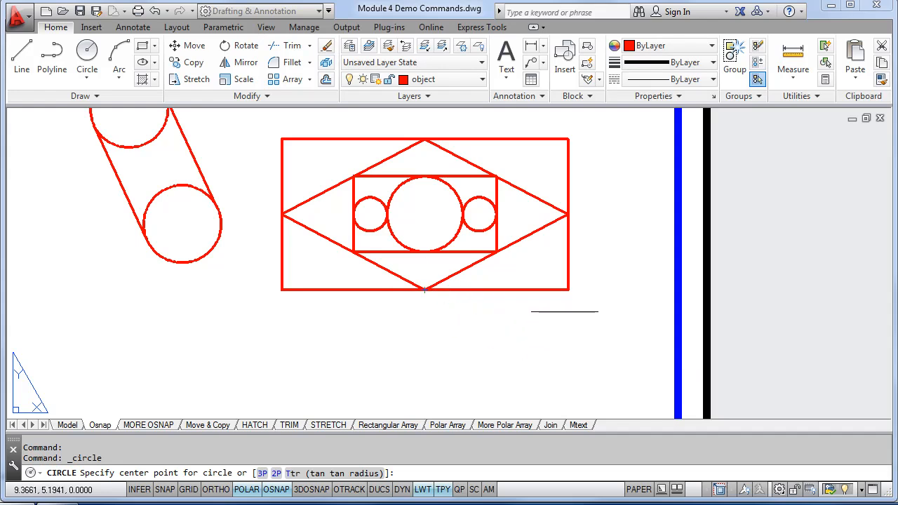
{"action": "mouse_move", "coordinate": [567, 290]}
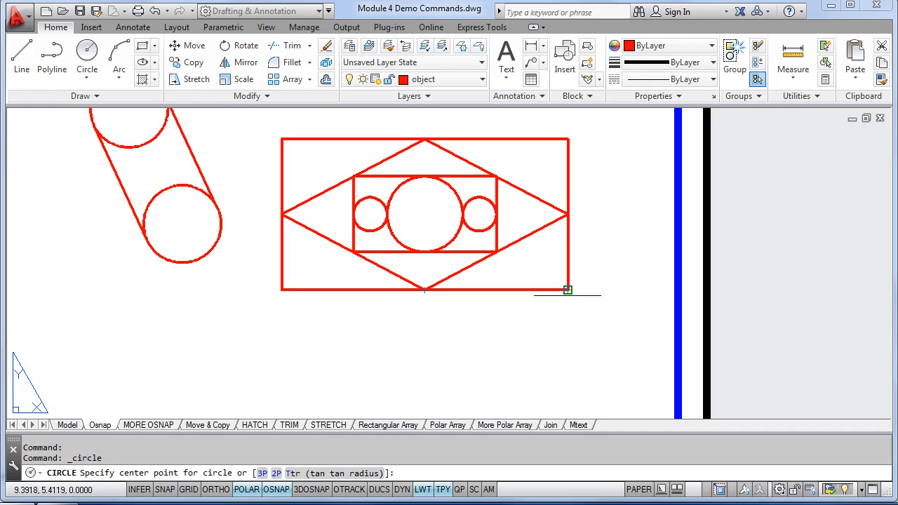
{"action": "left_click", "coordinate": [567, 365]}
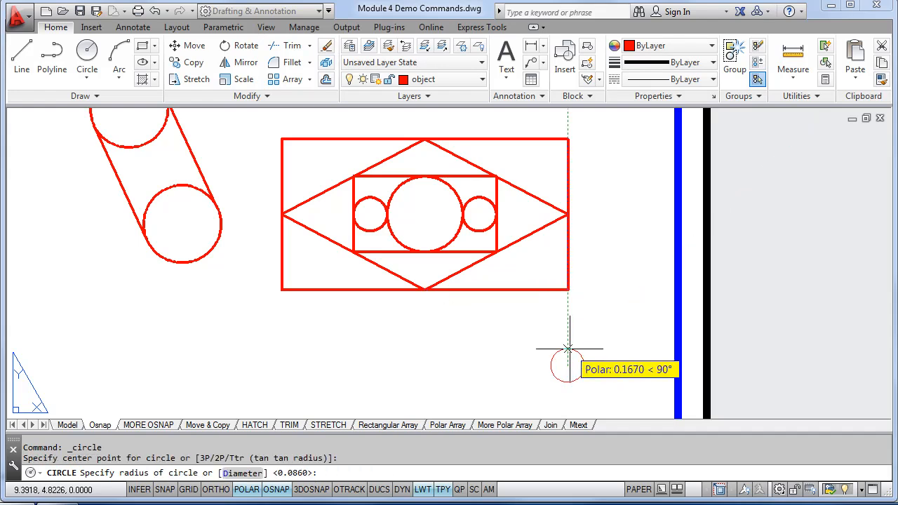
{"action": "left_click", "coordinate": [568, 345]}
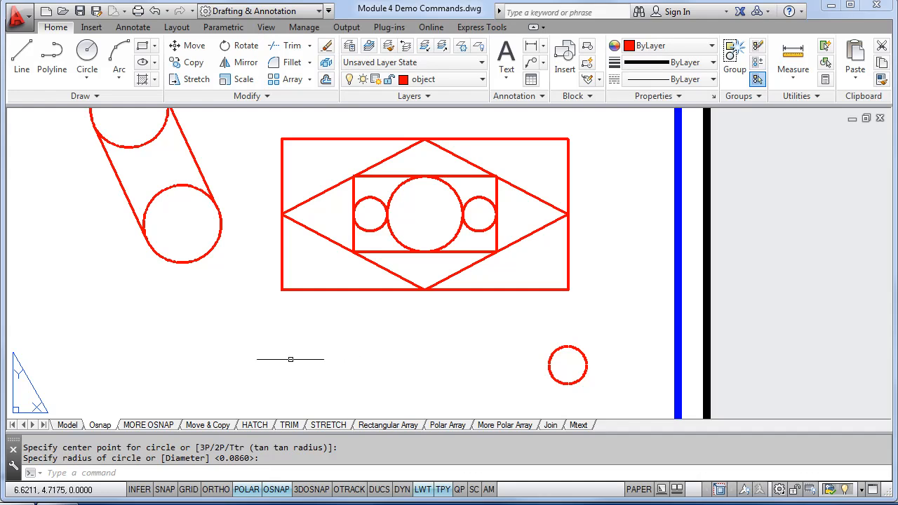
Switch to the MORE OSNAP layout and bring its rectangle into close view
{"action": "left_click", "coordinate": [153, 426]}
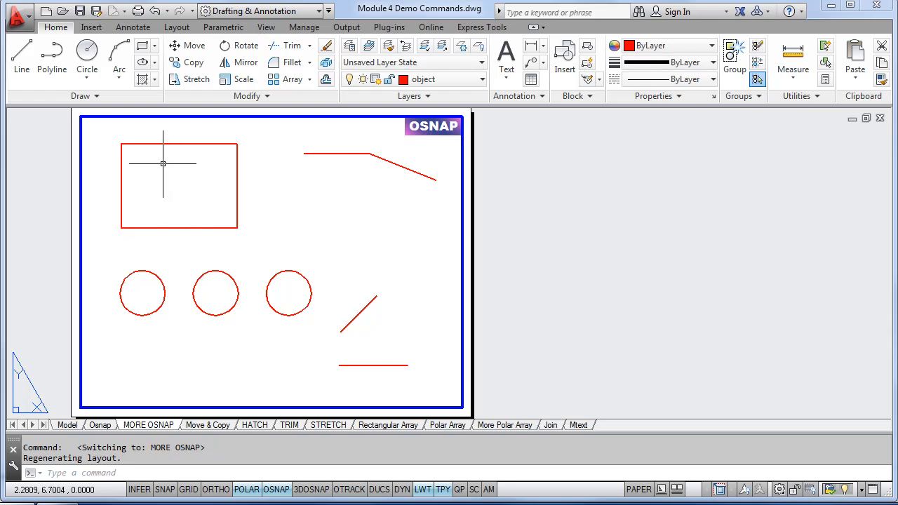
{"action": "scroll", "coordinate": [163, 163], "scroll_direction": "up", "scroll_amount": 2}
{"action": "middle_click_drag", "start_coordinate": [166, 169], "coordinate": [311, 232]}
{"action": "scroll", "coordinate": [313, 235], "scroll_direction": "up", "scroll_amount": 2}
{"action": "middle_click_drag", "start_coordinate": [351, 266], "coordinate": [351, 263]}
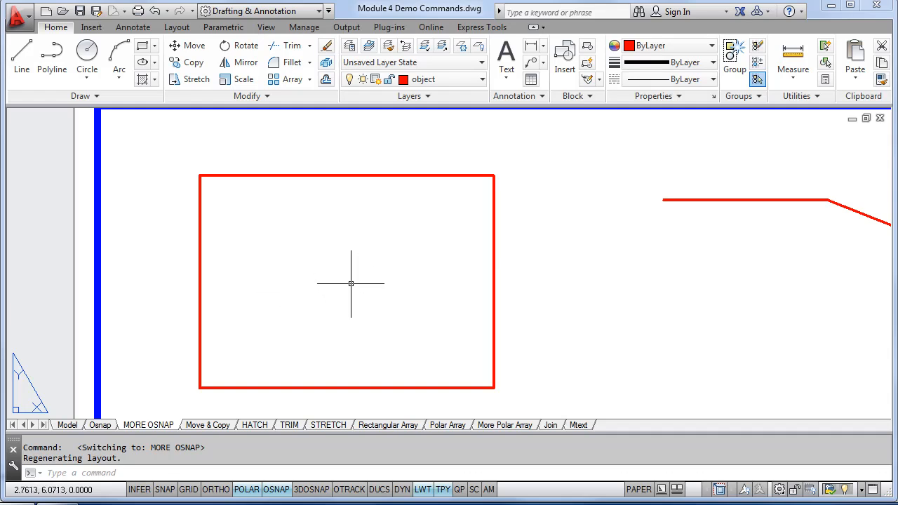
Draw a diagonal line from the rectangle's upper-left corner to its lower-right corner
{"action": "left_click", "coordinate": [20, 50]}
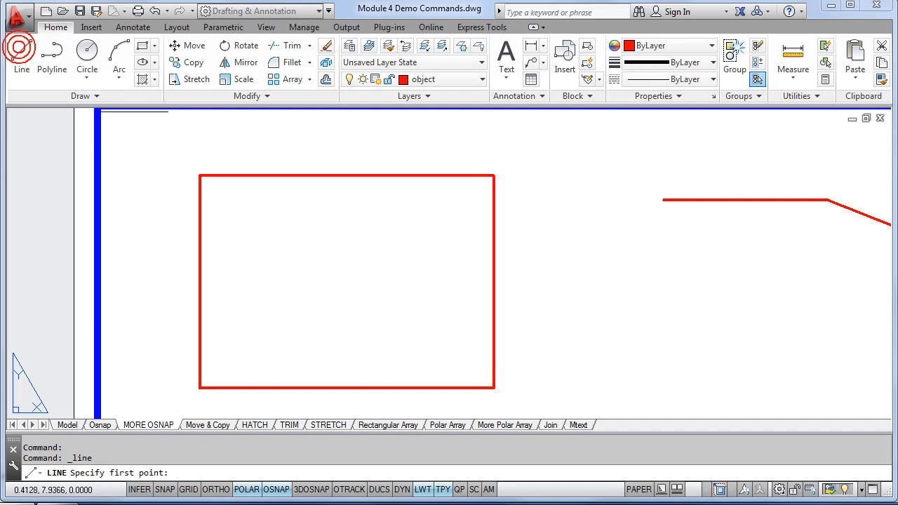
{"action": "left_click", "coordinate": [200, 175]}
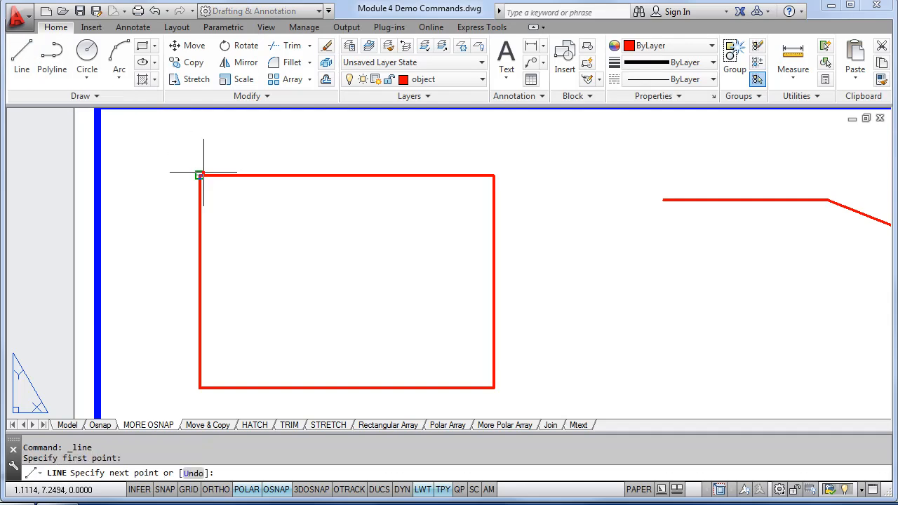
{"action": "left_click", "coordinate": [494, 387]}
{"action": "right_click", "coordinate": [494, 385]}
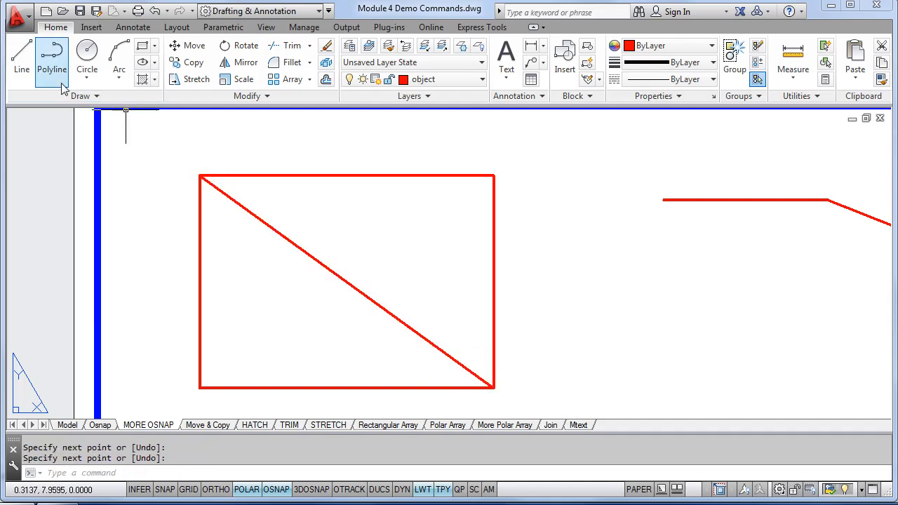
Draw a circle of about 0.27 radius centred on the diagonal line's midpoint
{"action": "left_click", "coordinate": [87, 54]}
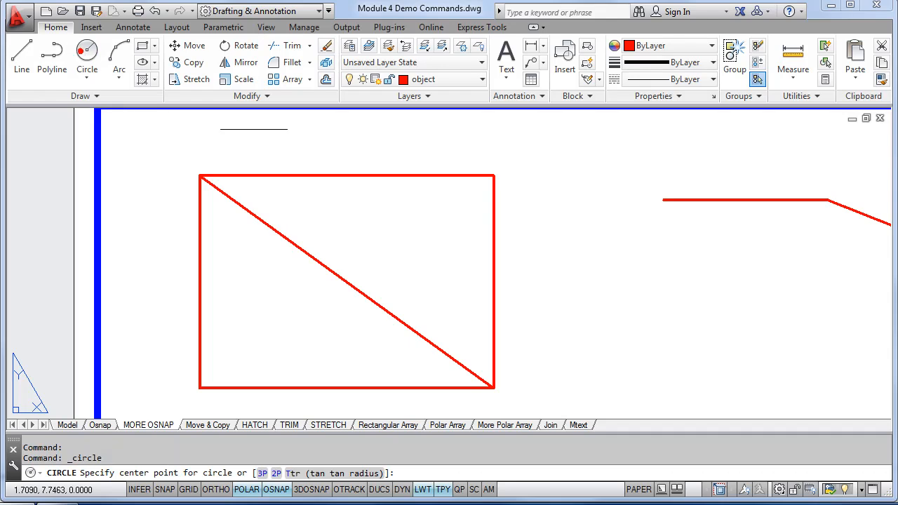
{"action": "left_click", "coordinate": [346, 281]}
{"action": "left_click", "coordinate": [370, 287]}
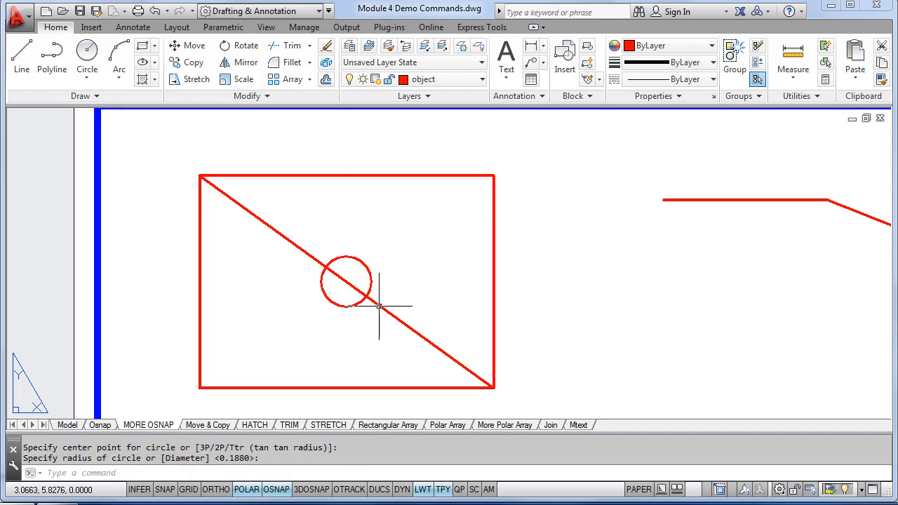
Erase the diagonal line and the circle inside the rectangle
{"action": "left_click", "coordinate": [375, 302]}
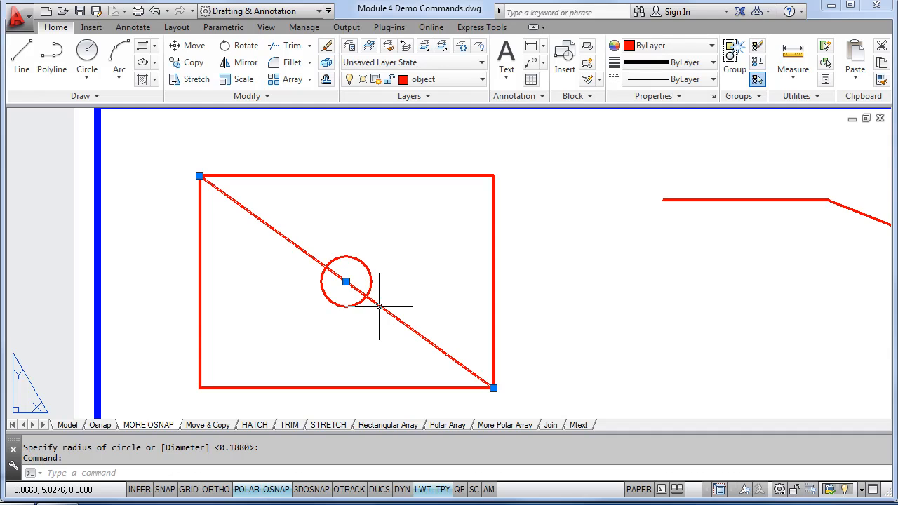
{"action": "key", "text": "Delete"}
{"action": "left_click", "coordinate": [380, 306]}
{"action": "left_click", "coordinate": [343, 295]}
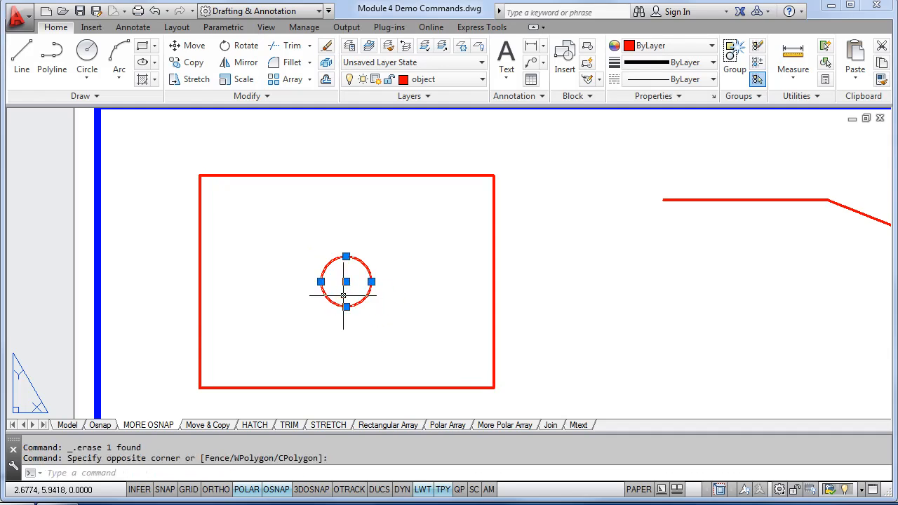
{"action": "key", "text": "Delete"}
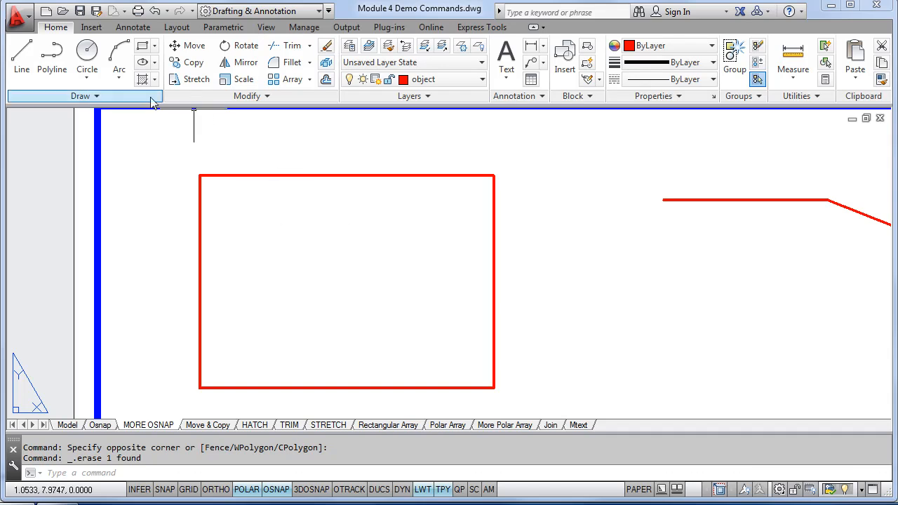
Draw a circle of about 0.46 radius centred with Mid Between 2 Points between the rectangle's lower-left and upper-right corners
{"action": "left_click", "coordinate": [88, 54]}
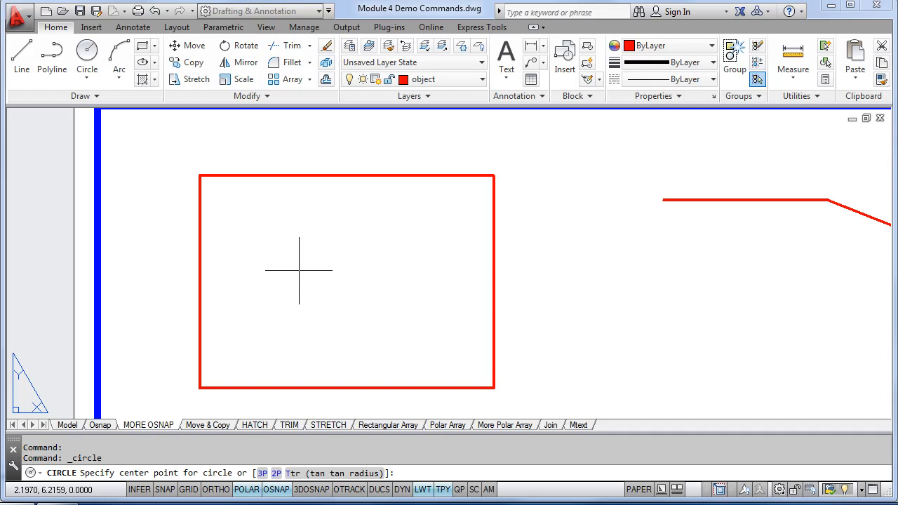
{"action": "right_click", "coordinate": [320, 328], "text": "shift"}
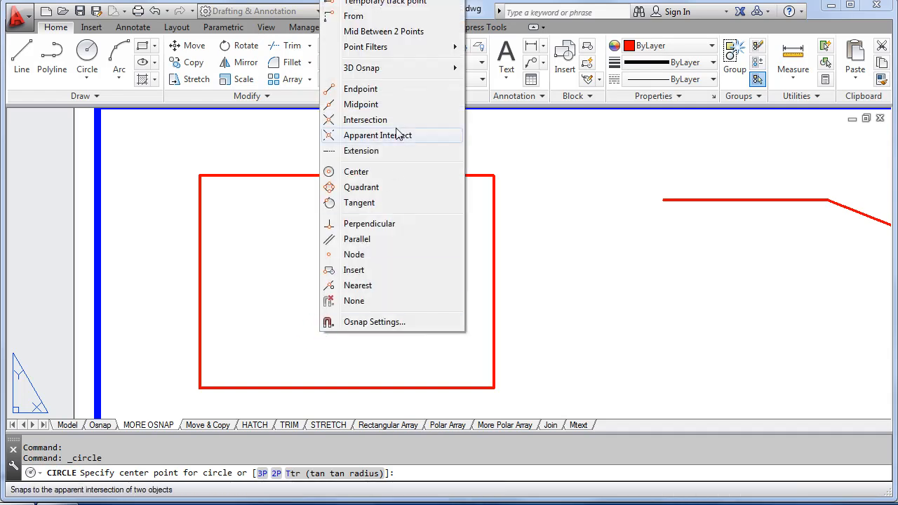
{"action": "left_click", "coordinate": [374, 33]}
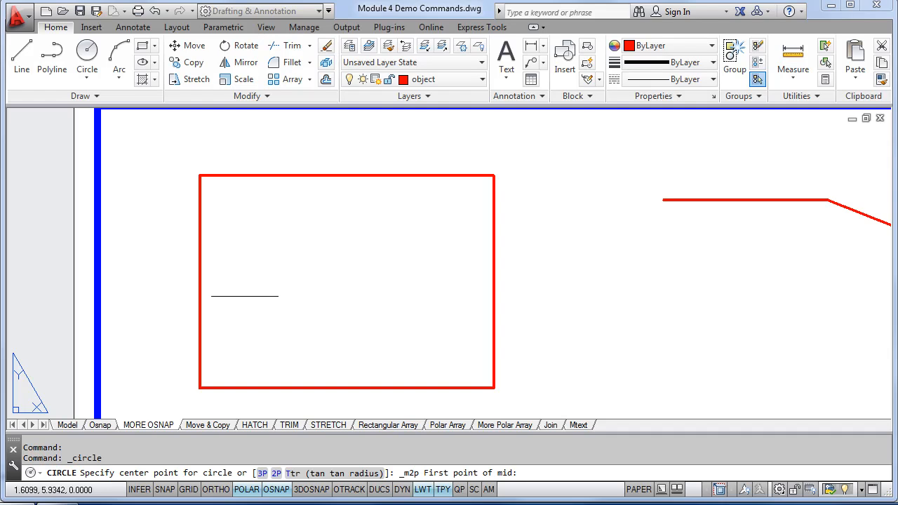
{"action": "left_click", "coordinate": [200, 387]}
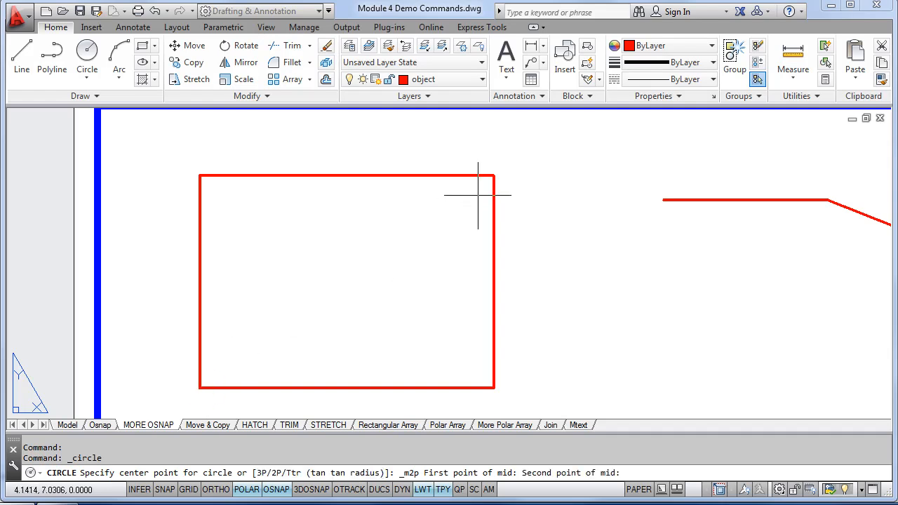
{"action": "left_click", "coordinate": [493, 175]}
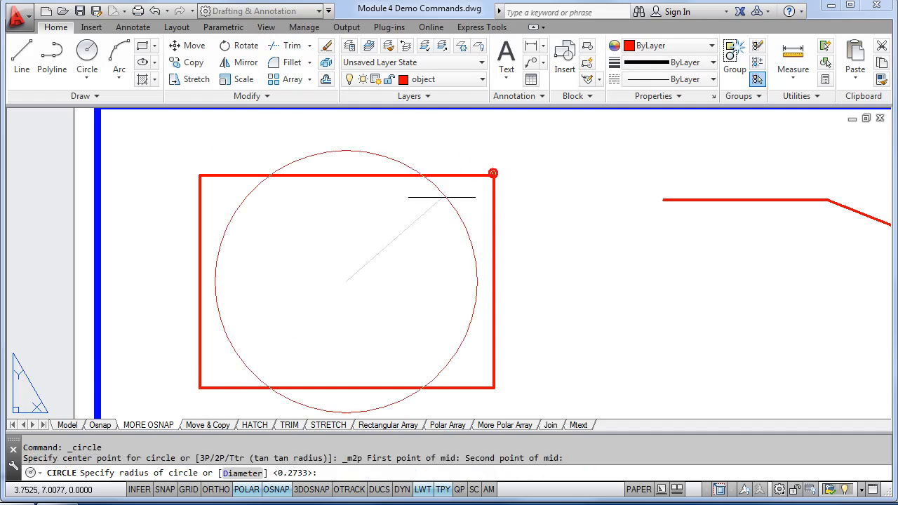
{"action": "left_click", "coordinate": [361, 241]}
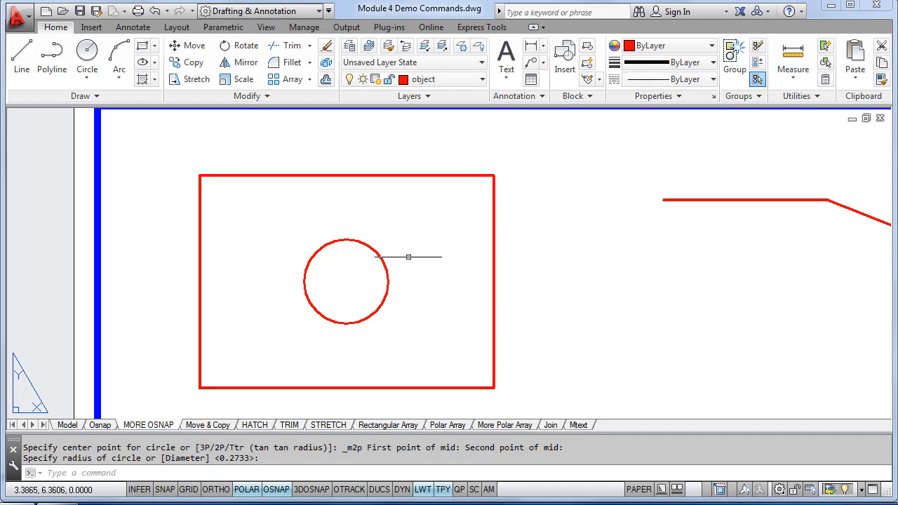
Draw a small circle centred with Mid Between 2 Points between the facing quadrants of the first and second circles in the row
{"action": "scroll", "coordinate": [417, 247], "scroll_direction": "down", "scroll_amount": 3}
{"action": "mouse_move", "coordinate": [410, 250]}
{"action": "middle_mouse_down"}
{"action": "mouse_move", "coordinate": [397, 251]}
{"action": "mouse_move", "coordinate": [376, 193]}
{"action": "middle_mouse_up"}
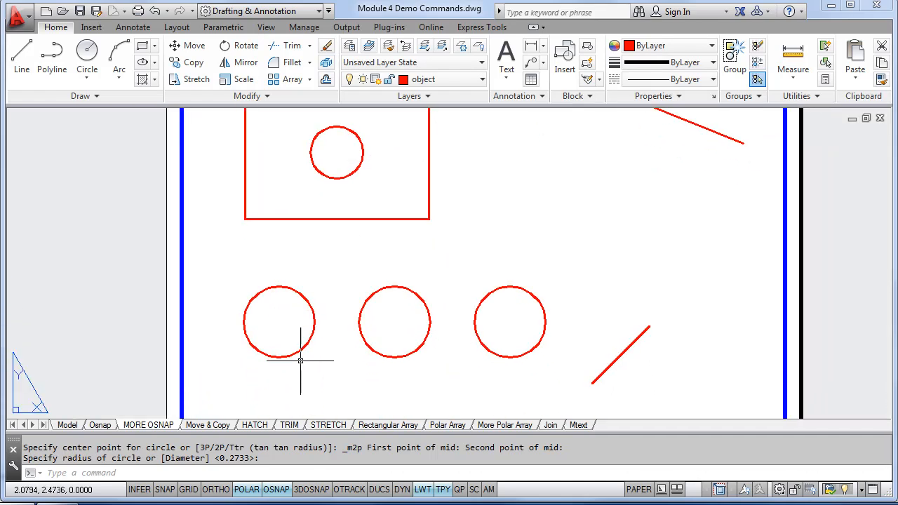
{"action": "scroll", "coordinate": [333, 354], "scroll_direction": "up", "scroll_amount": 2}
{"action": "scroll", "coordinate": [334, 312], "scroll_direction": "up", "scroll_amount": 2}
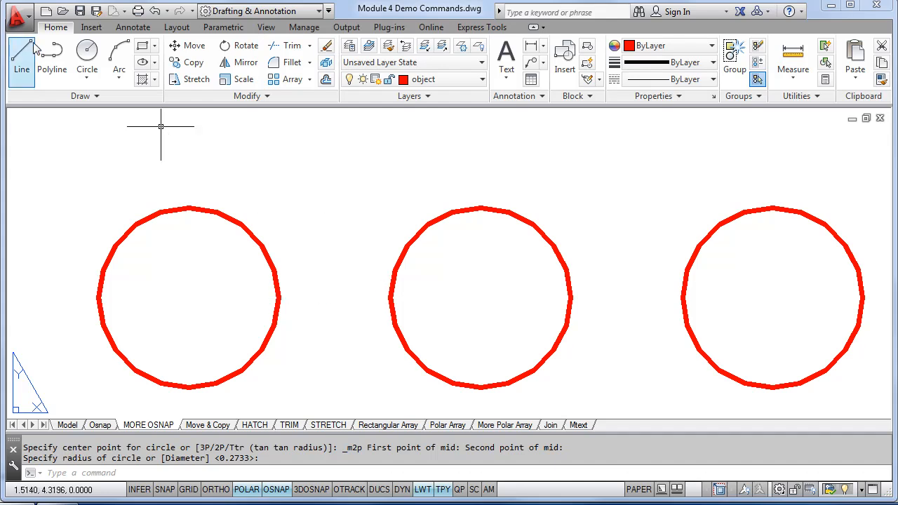
{"action": "left_click", "coordinate": [88, 52]}
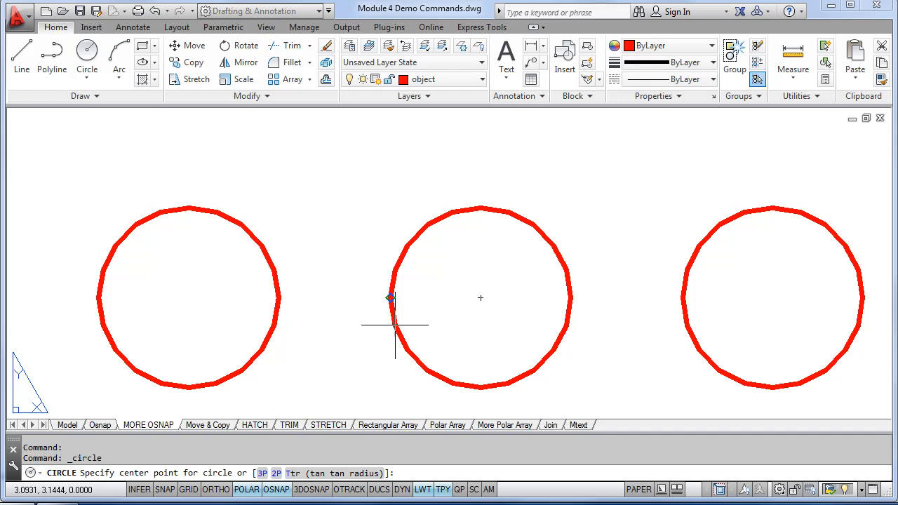
{"action": "right_click", "coordinate": [334, 363], "text": "shift"}
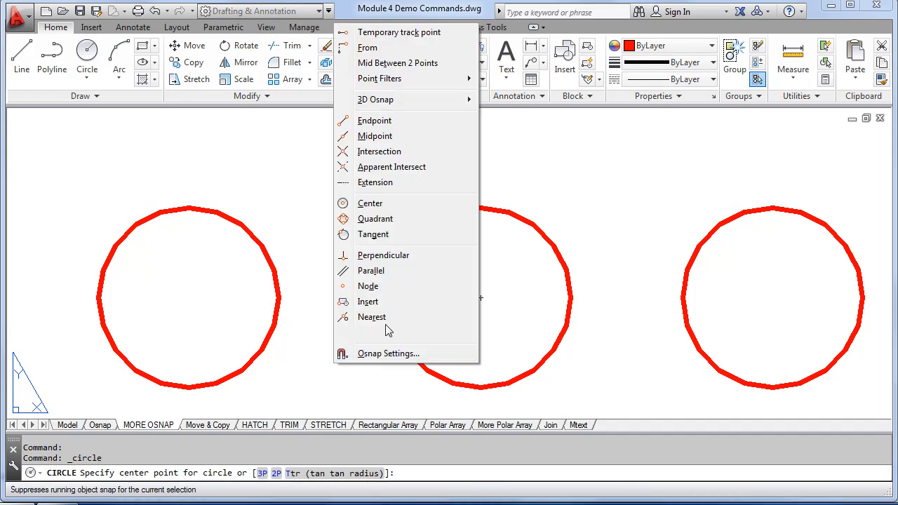
{"action": "left_click", "coordinate": [368, 63]}
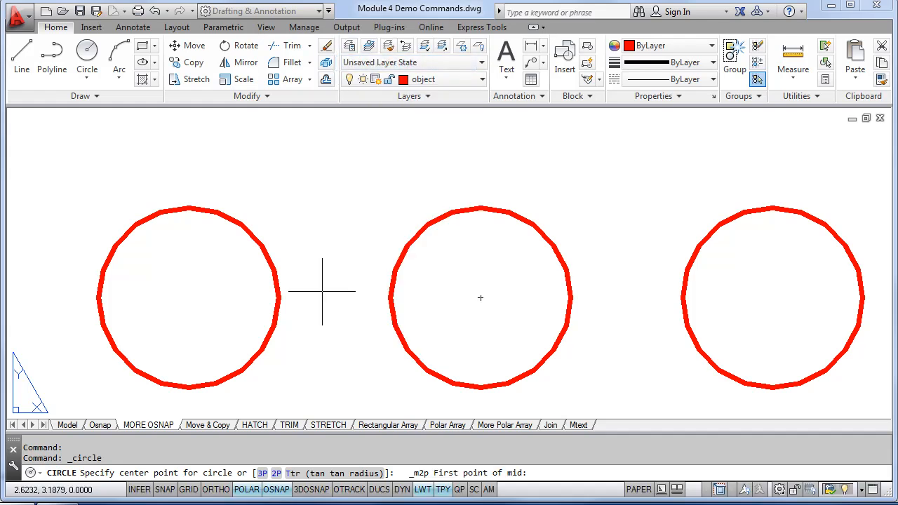
{"action": "left_click", "coordinate": [279, 298]}
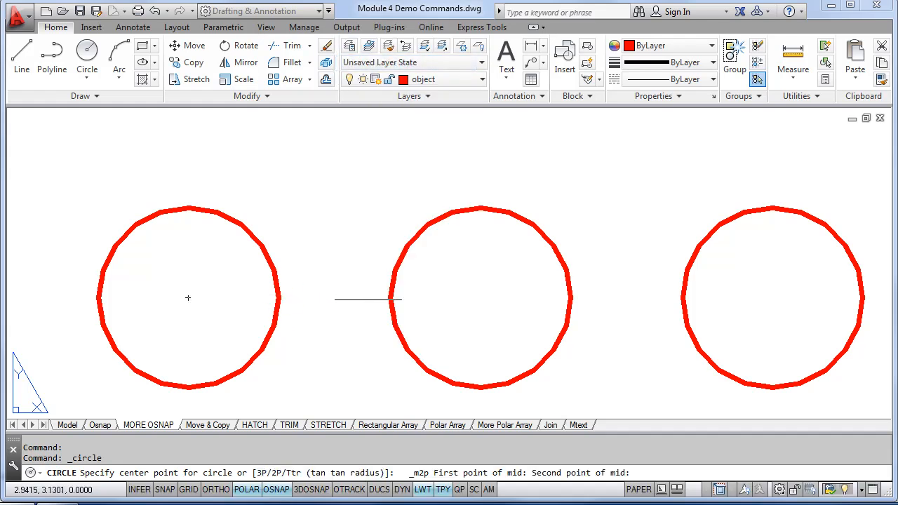
{"action": "left_click", "coordinate": [389, 299]}
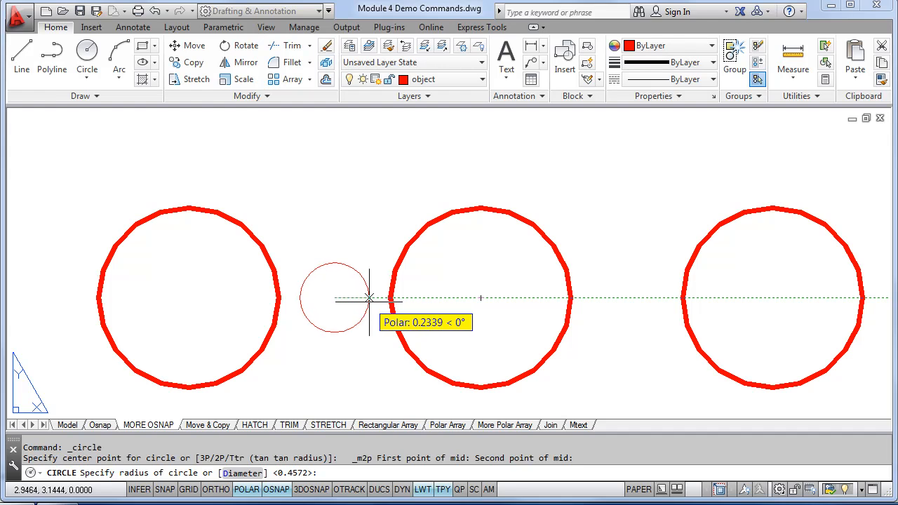
{"action": "left_click", "coordinate": [358, 301]}
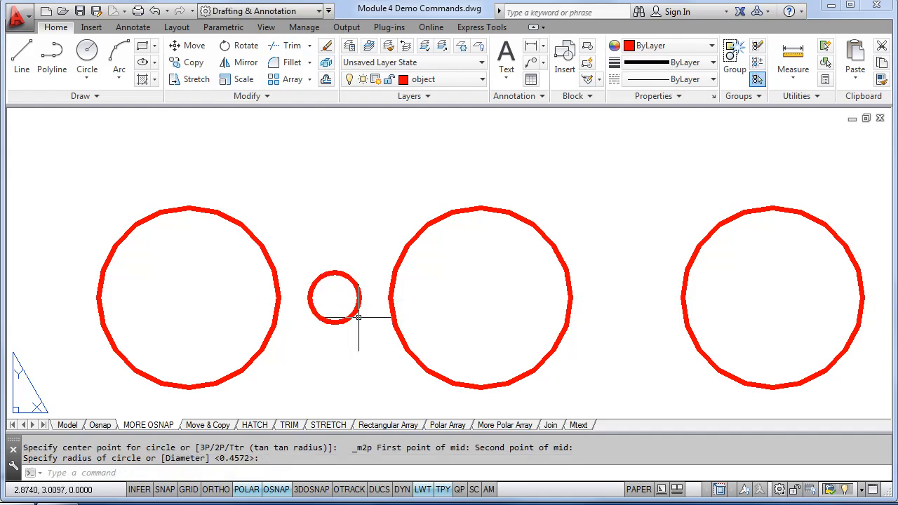
Turn on the Parallel running object snap for work on the angled two-segment line beside the rectangle
{"action": "scroll", "coordinate": [352, 317], "scroll_direction": "down", "scroll_amount": 2}
{"action": "middle_click_drag", "start_coordinate": [405, 279], "coordinate": [285, 279]}
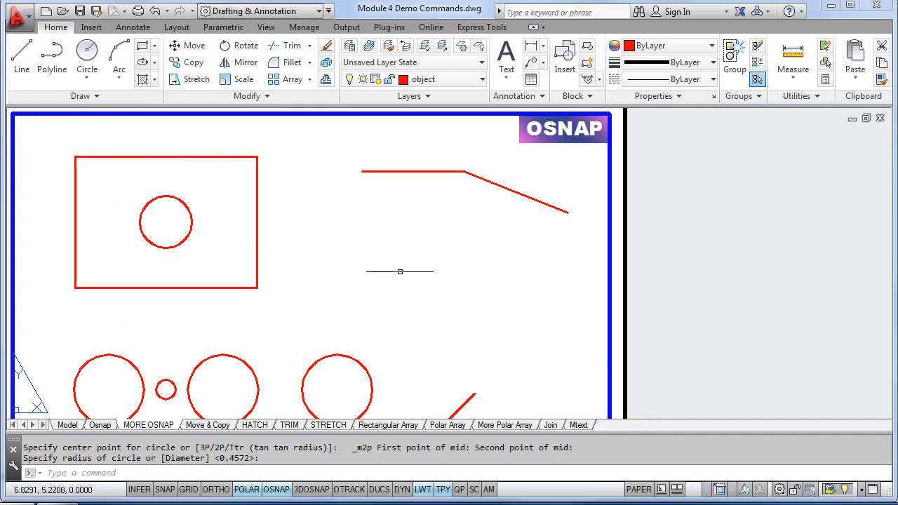
{"action": "scroll", "coordinate": [410, 247], "scroll_direction": "up", "scroll_amount": 2}
{"action": "middle_click_drag", "start_coordinate": [412, 246], "coordinate": [359, 284]}
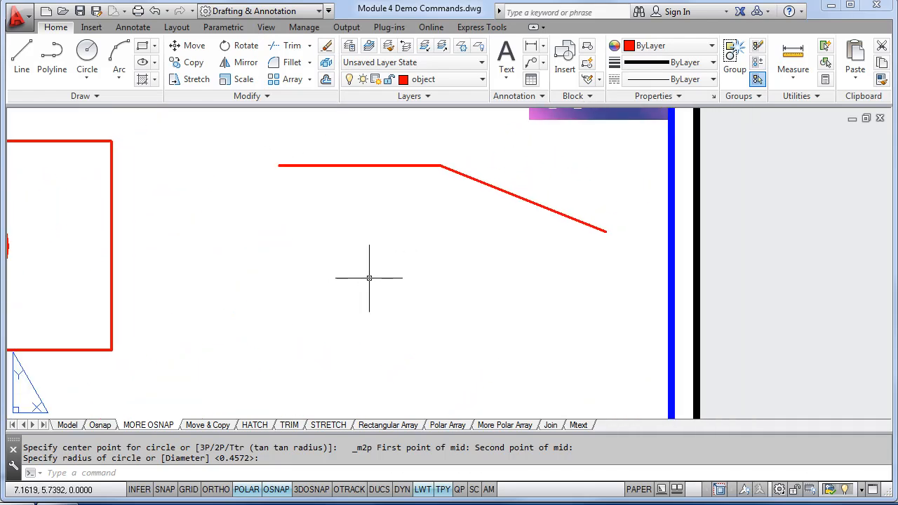
{"action": "right_click", "coordinate": [274, 491]}
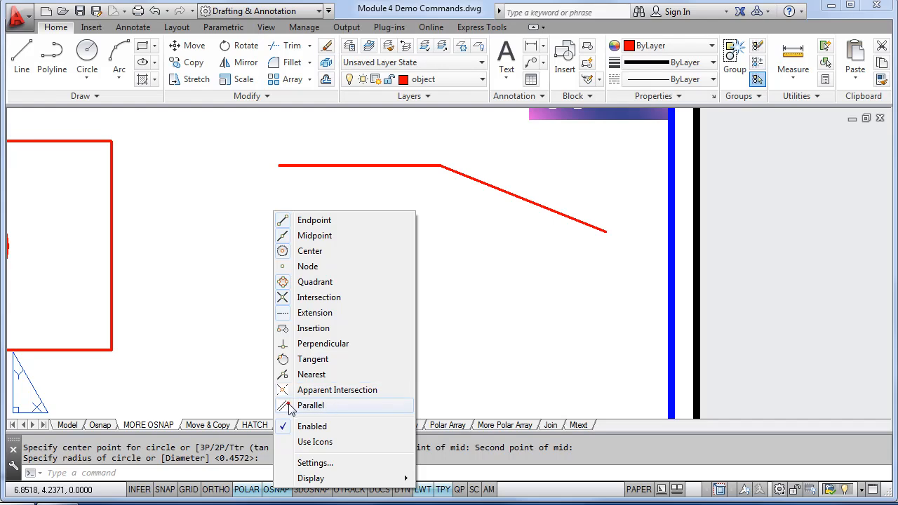
{"action": "left_click", "coordinate": [291, 407]}
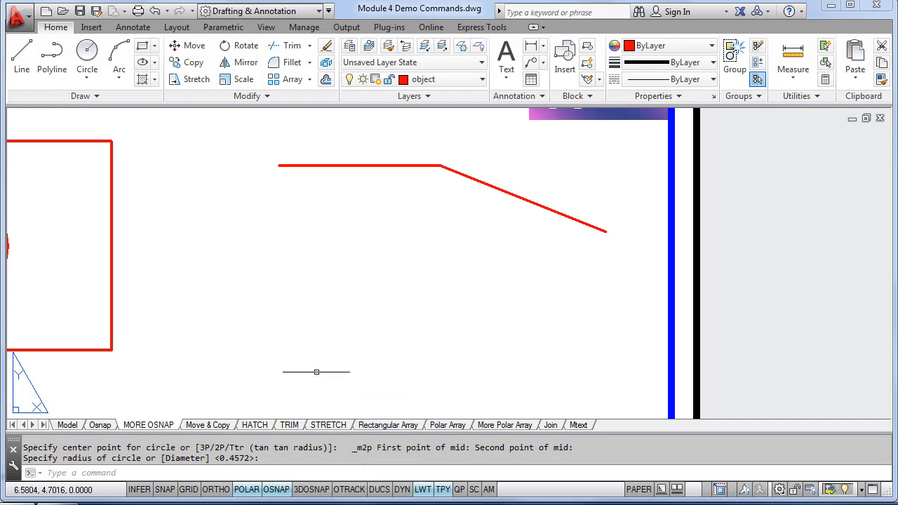
Draw a line from the free end of the horizontal segment, parallel to the sloping segment using the Parallel snap
{"action": "left_click", "coordinate": [21, 54]}
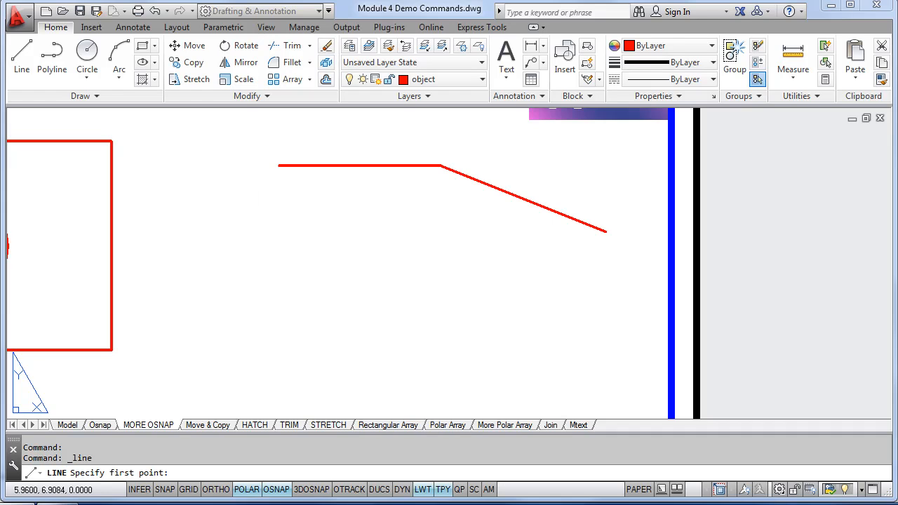
{"action": "left_click", "coordinate": [277, 166]}
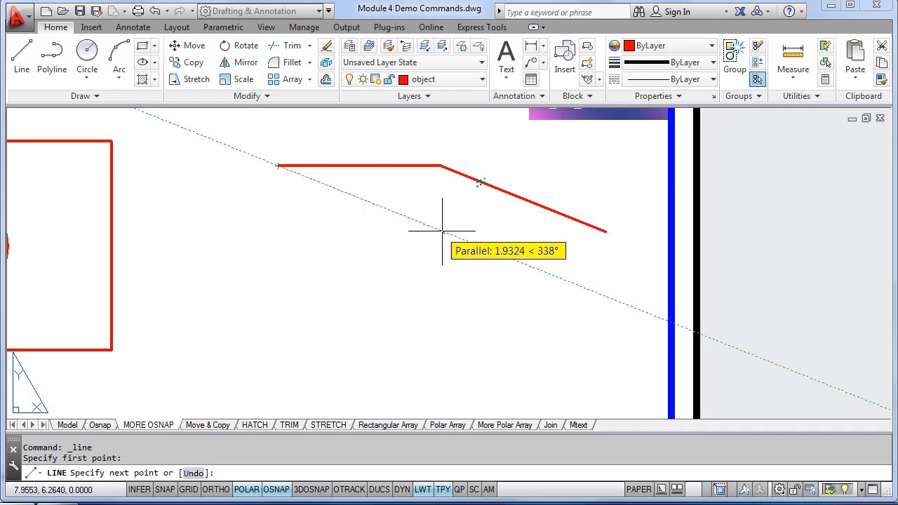
{"action": "left_click", "coordinate": [503, 255]}
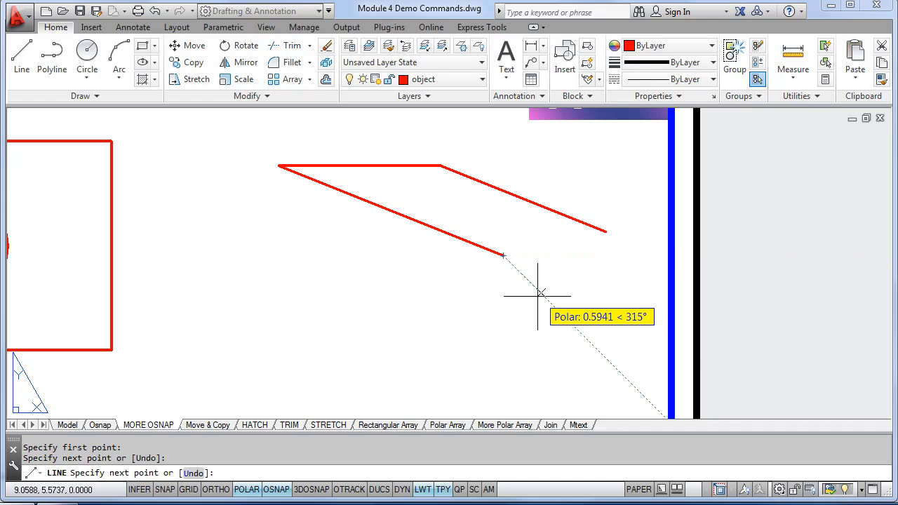
Continue the line with a segment parallel to the short diagonal line beside the row of circles
{"action": "scroll", "coordinate": [526, 296], "scroll_direction": "down", "scroll_amount": 4}
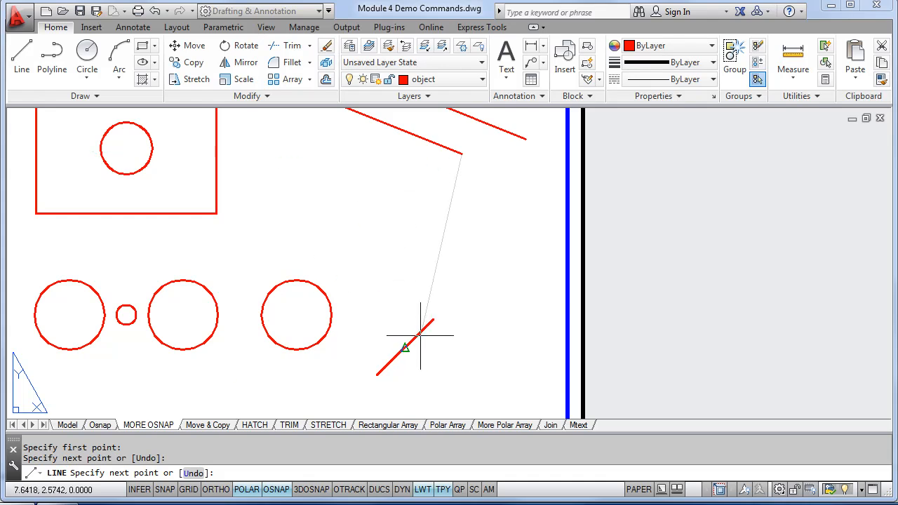
{"action": "scroll", "coordinate": [420, 337], "scroll_direction": "up", "scroll_amount": 2}
{"action": "scroll", "coordinate": [414, 334], "scroll_direction": "down", "scroll_amount": 2}
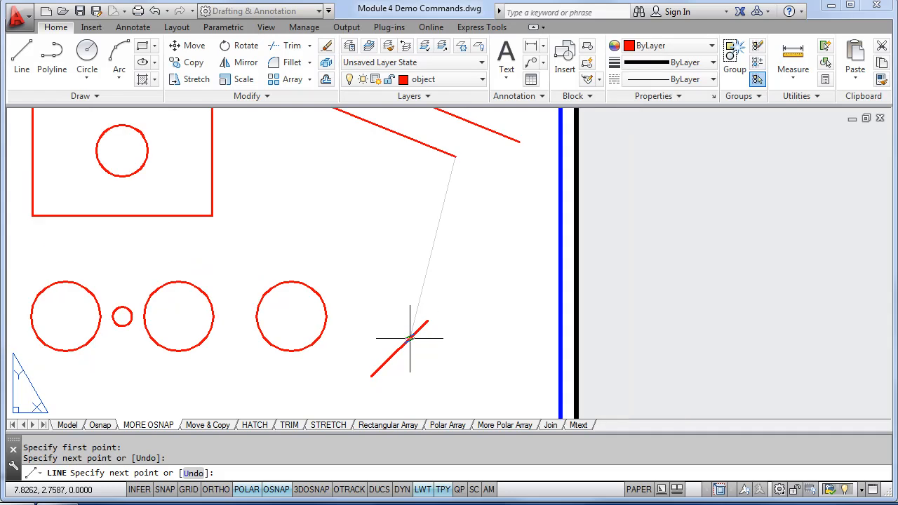